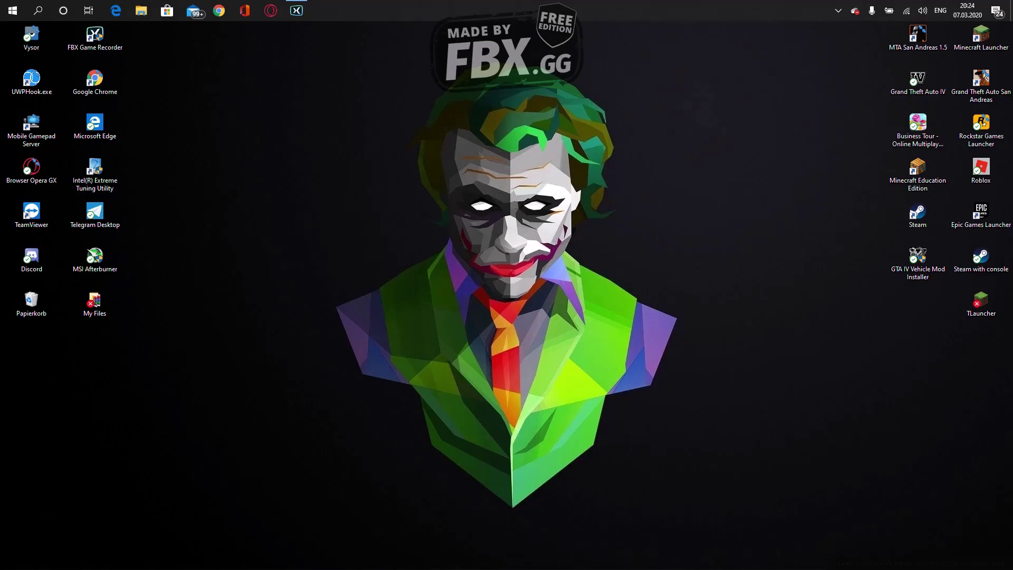
pyautogui.moveTo(321, 140); pyautogui.dragTo(729, 409)
pyautogui.moveTo(242, 146); pyautogui.dragTo(866, 396)
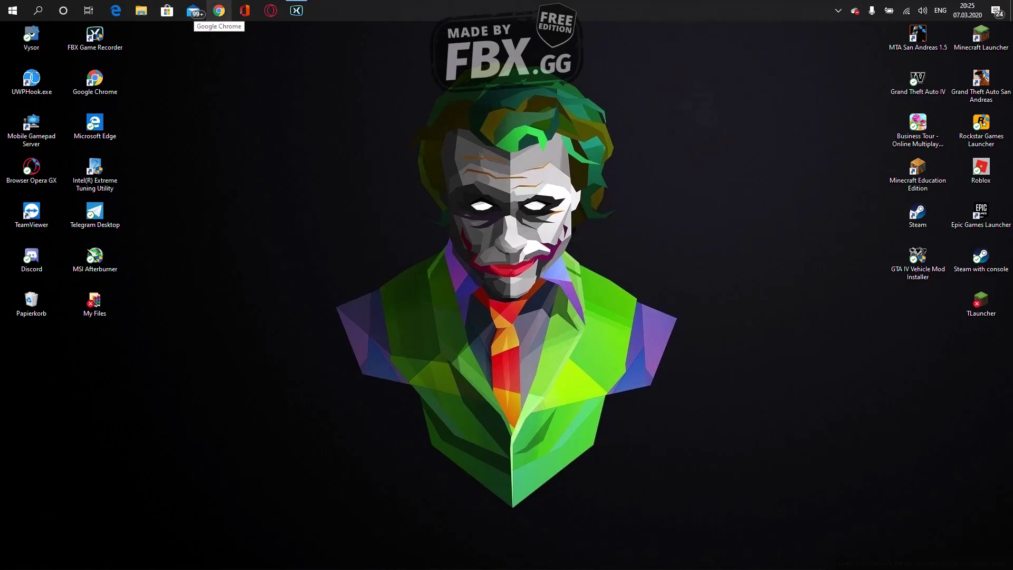
pyautogui.click(219, 10)
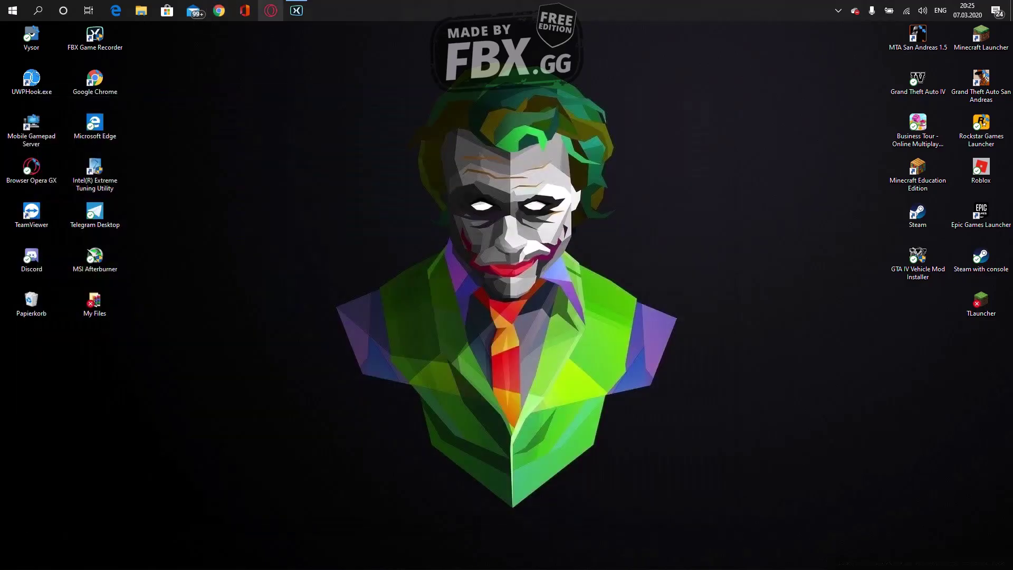
pyautogui.click(296, 11)
pyautogui.click(296, 10)
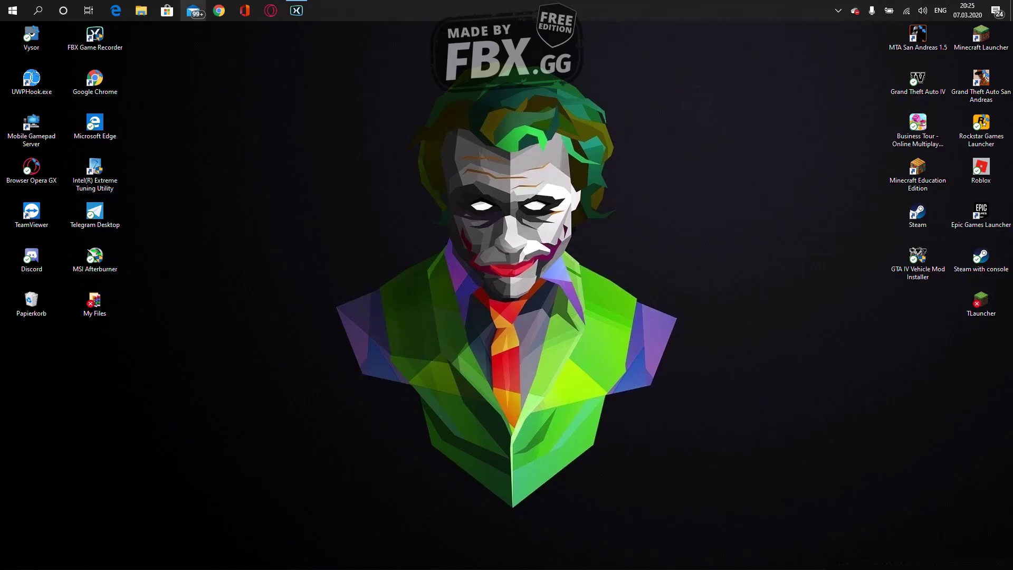
# - Switch to the Opera GX browser and search the web for "greenfield v5.2"
pyautogui.click(271, 10)
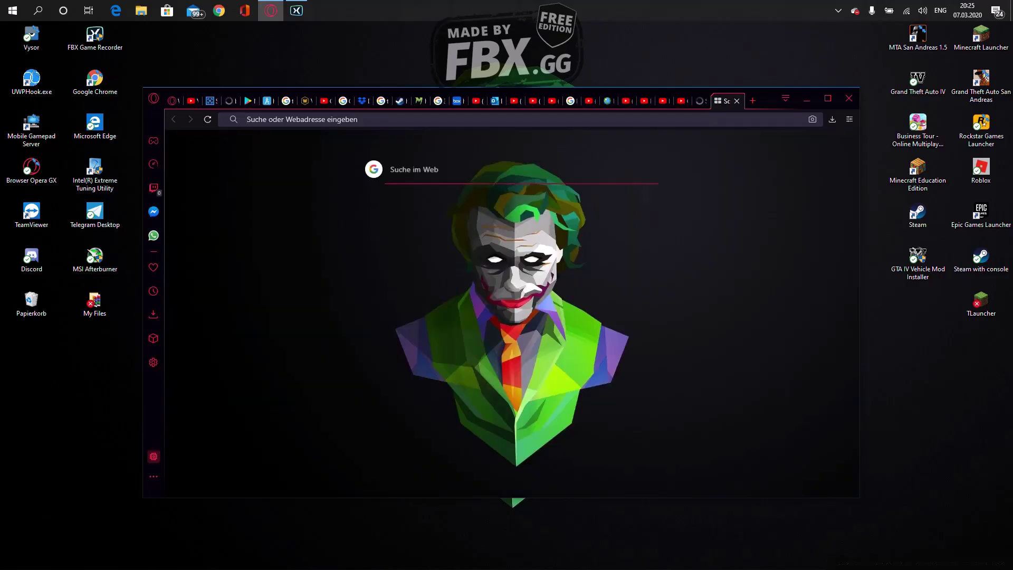
pyautogui.click(459, 170)
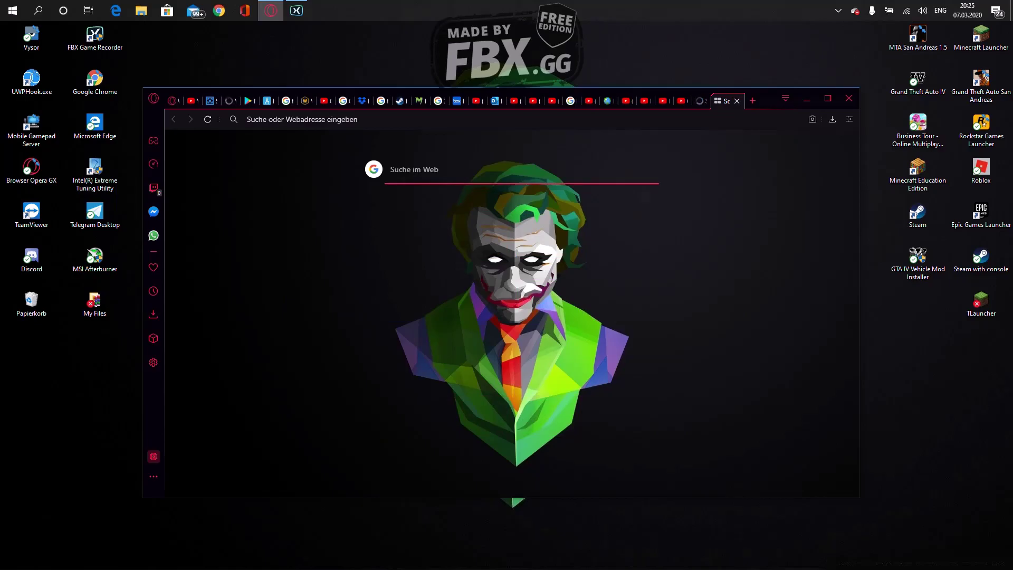
pyautogui.write('G')
pyautogui.press('Down')
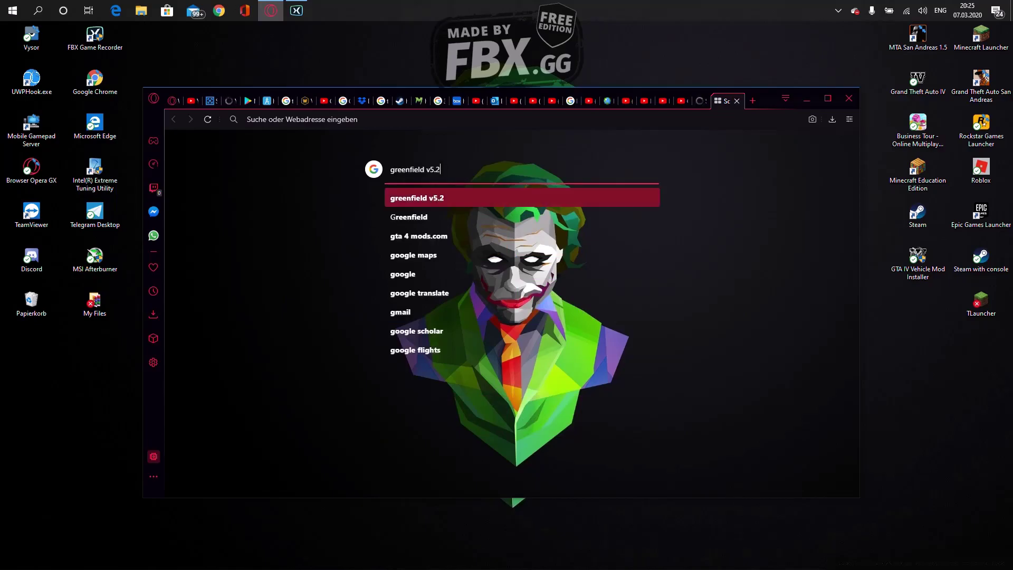
pyautogui.press('BackSpace')
pyautogui.press('BackSpace')
pyautogui.press('BackSpace')
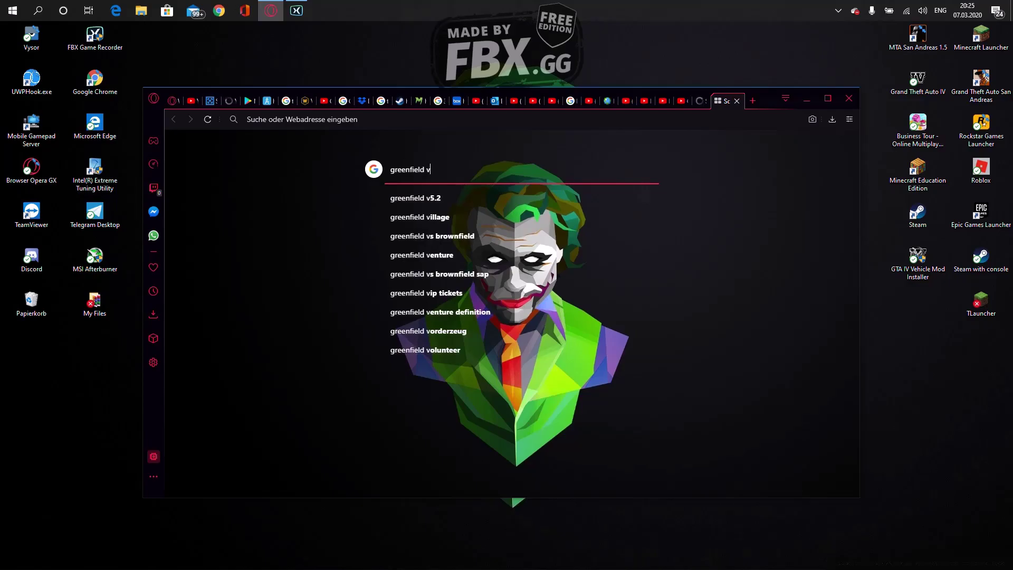
pyautogui.press('Down')
pyautogui.press('Return')
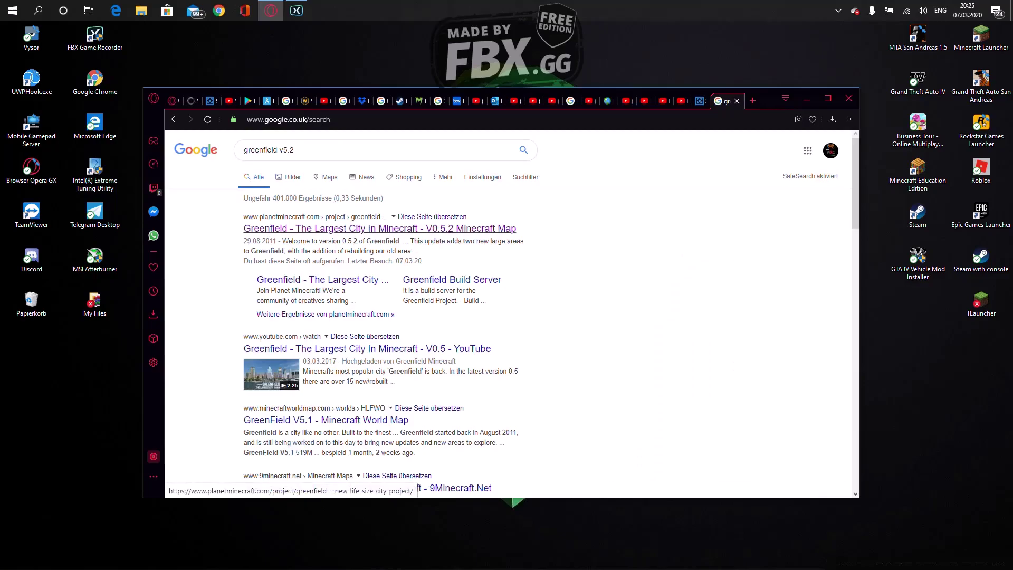
# - Open the Planet Minecraft page for Greenfield V0.5.2 from the results and find its Previous Versions list
pyautogui.click(380, 229)
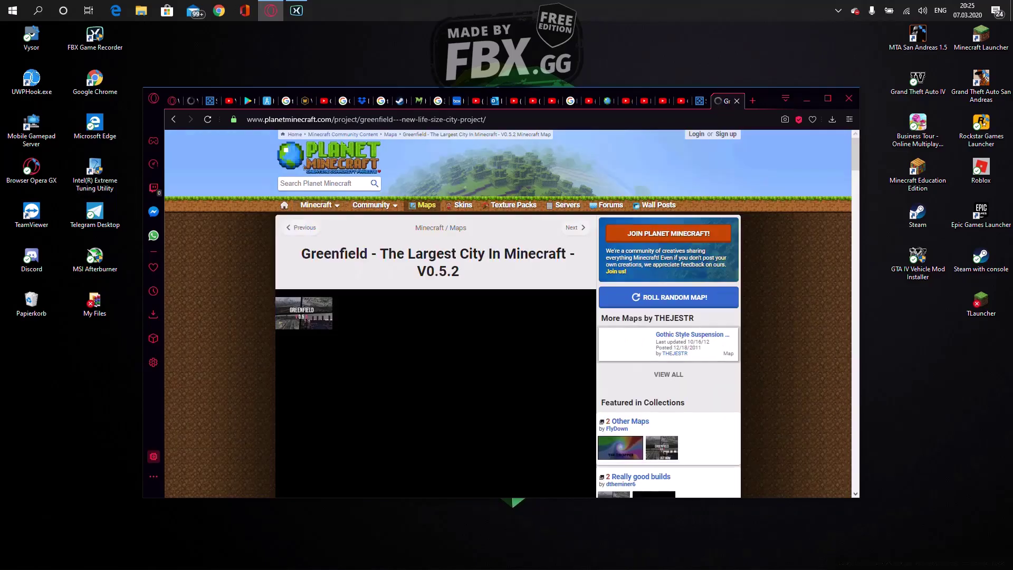
pyautogui.scroll(-4, 511, 316)
pyautogui.scroll(-2, 511, 316)
pyautogui.scroll(3, 511, 317)
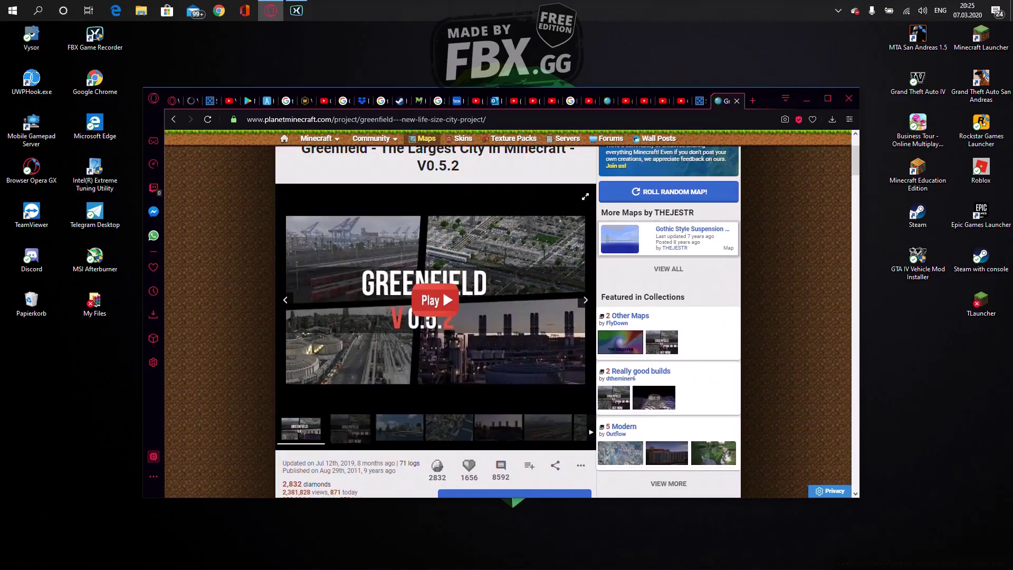
pyautogui.scroll(-3, 512, 317)
pyautogui.scroll(-3, 514, 341)
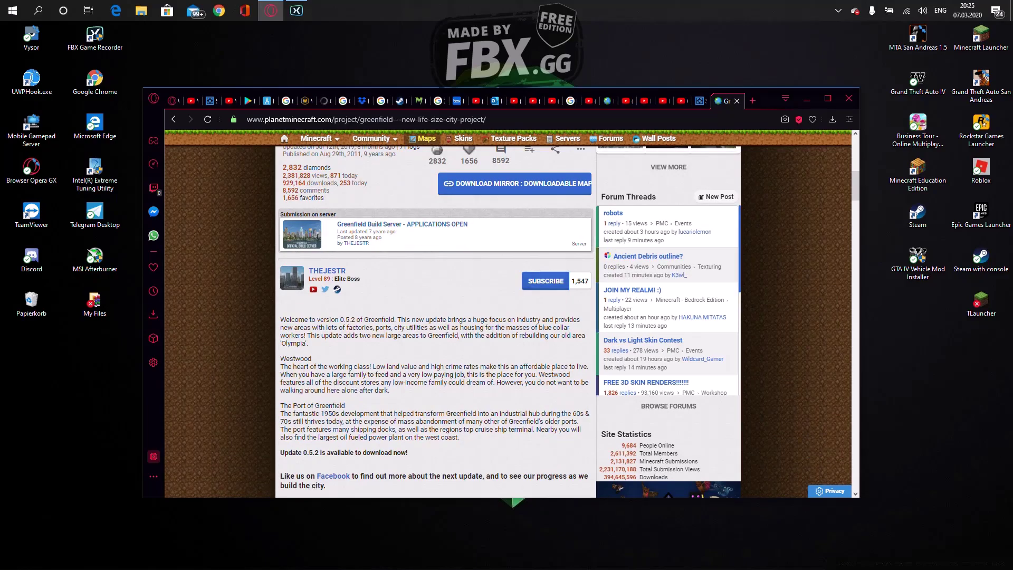
pyautogui.scroll(-3, 514, 184)
pyautogui.scroll(-10, 508, 316)
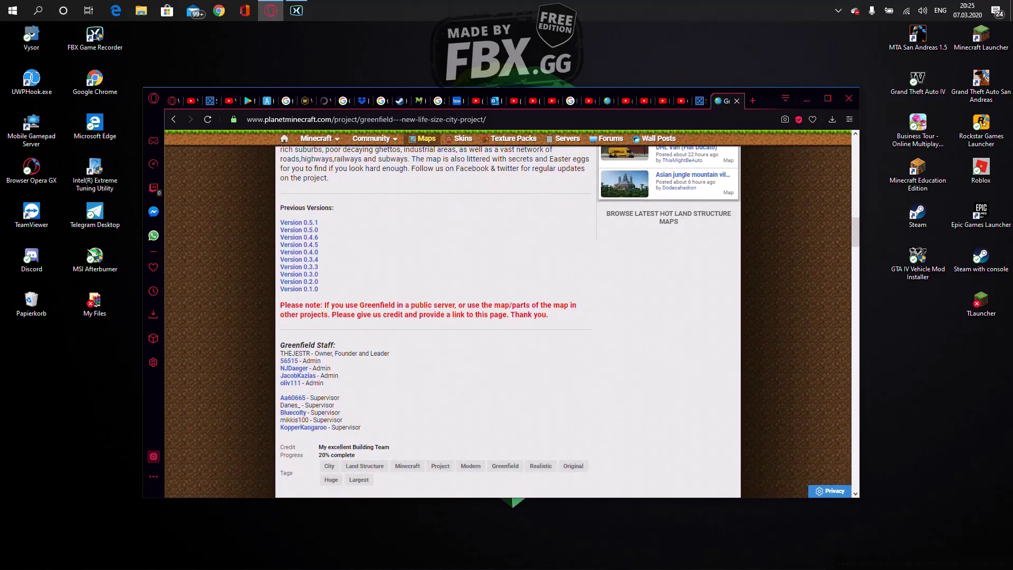
pyautogui.scroll(-1, 508, 317)
pyautogui.scroll(1, 508, 316)
pyautogui.moveTo(280, 208); pyautogui.dragTo(335, 208)
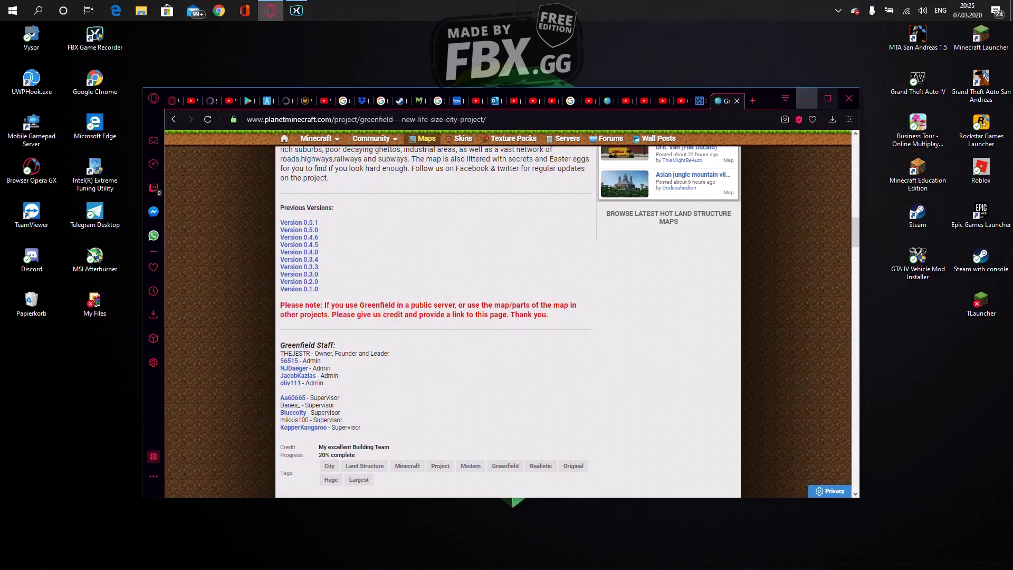
# - Maximize the browser window, briefly enlarge the page to view the Previous Versions list, and restore its zoom level
pyautogui.click(828, 98)
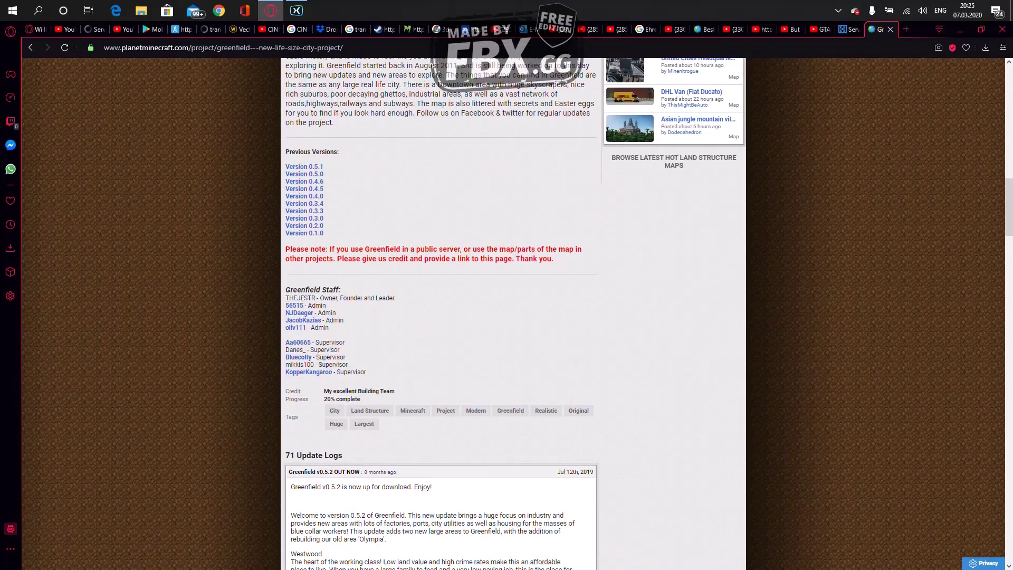
pyautogui.hotkey('ctrl', '+')
pyautogui.hotkey('ctrl', '+')
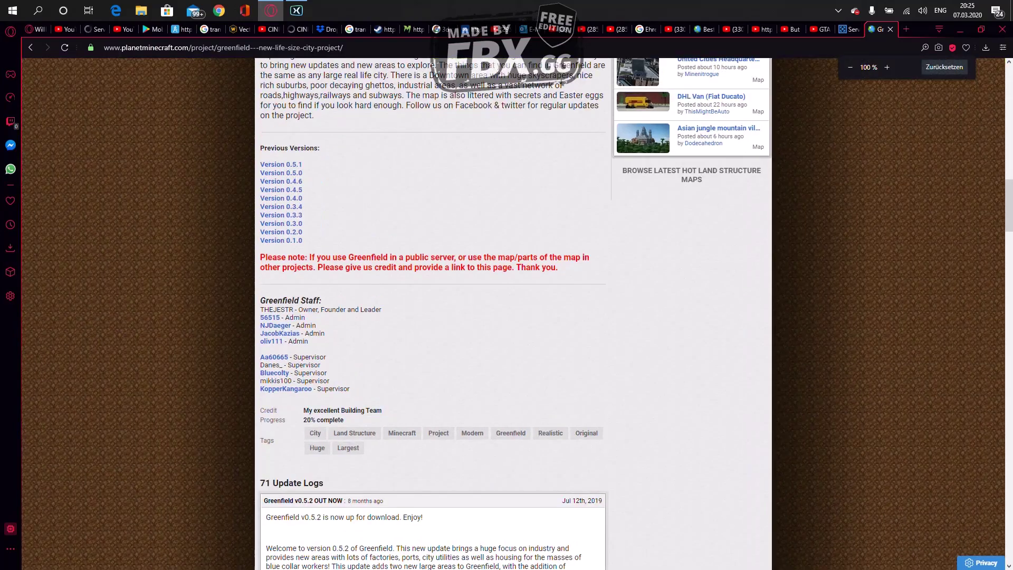
pyautogui.moveTo(271, 149); pyautogui.dragTo(319, 148)
pyautogui.click(323, 149)
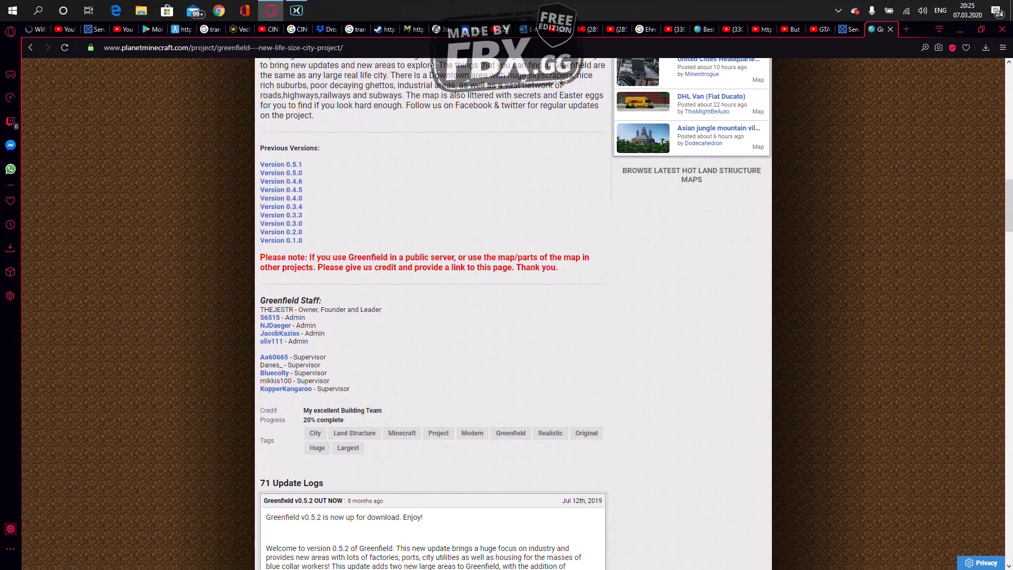
pyautogui.hotkey('ctrl', '-')
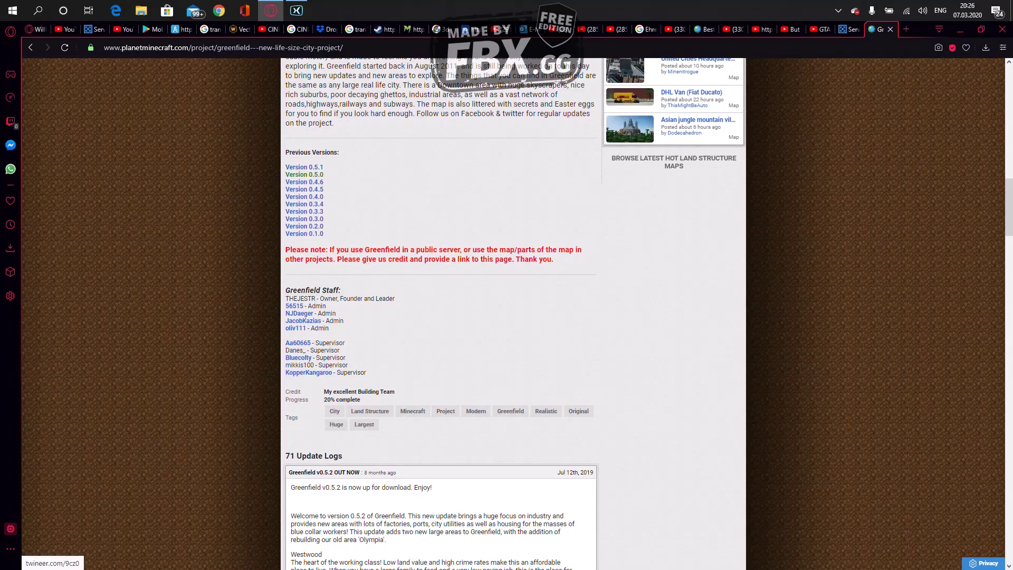
# - Follow the Version 0.5.0 link, close the advertising tab, and start downloading Greenfield v0.5.zip from MediaFire
pyautogui.click(305, 174)
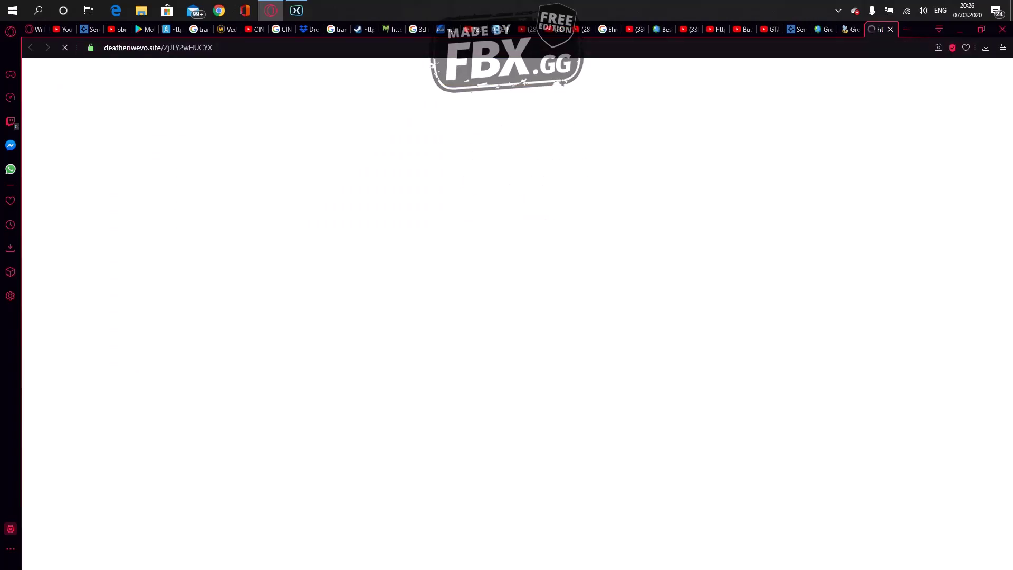
pyautogui.click(890, 30)
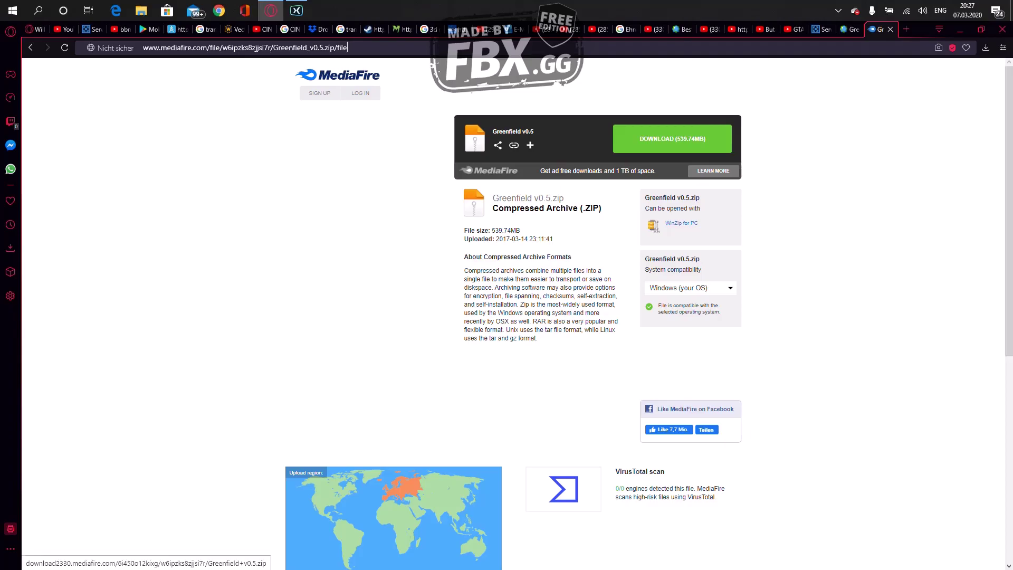
pyautogui.click(672, 138)
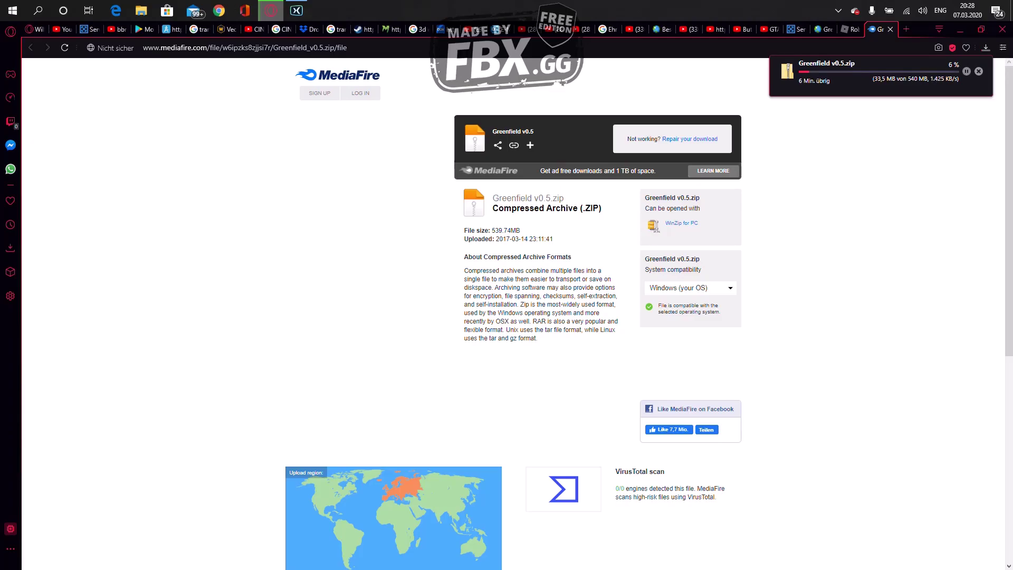
# - Check the progress of the Greenfield v0.5.zip download in the browser's download list
pyautogui.hotkey('ctrl', 't')
pyautogui.click(890, 30)
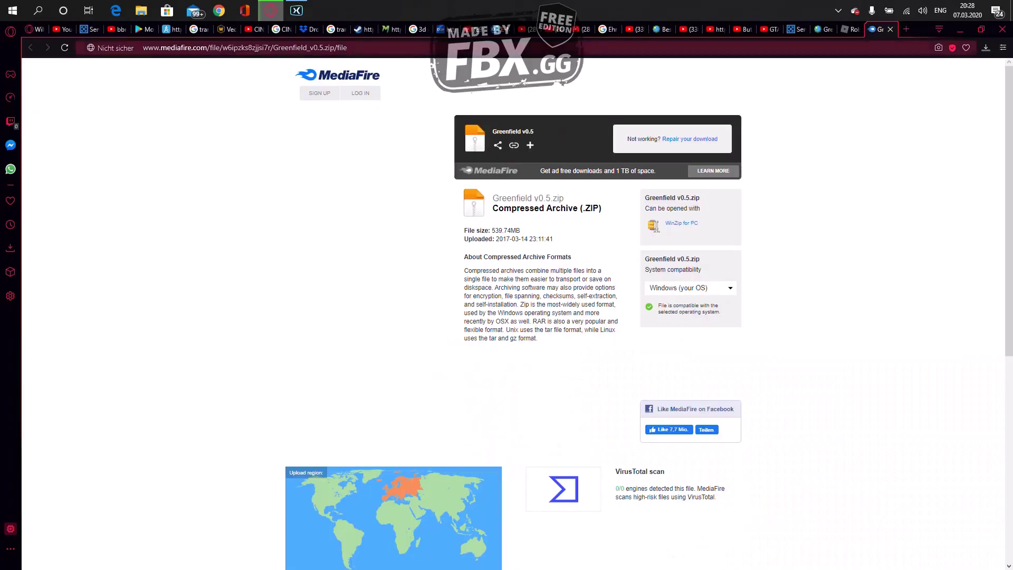
pyautogui.click(986, 47)
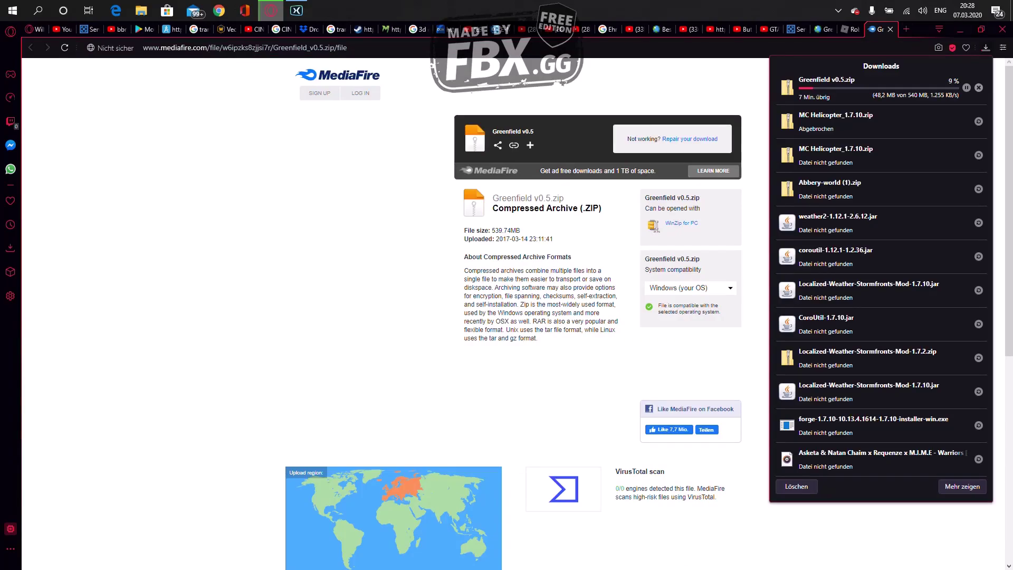
pyautogui.click(296, 10)
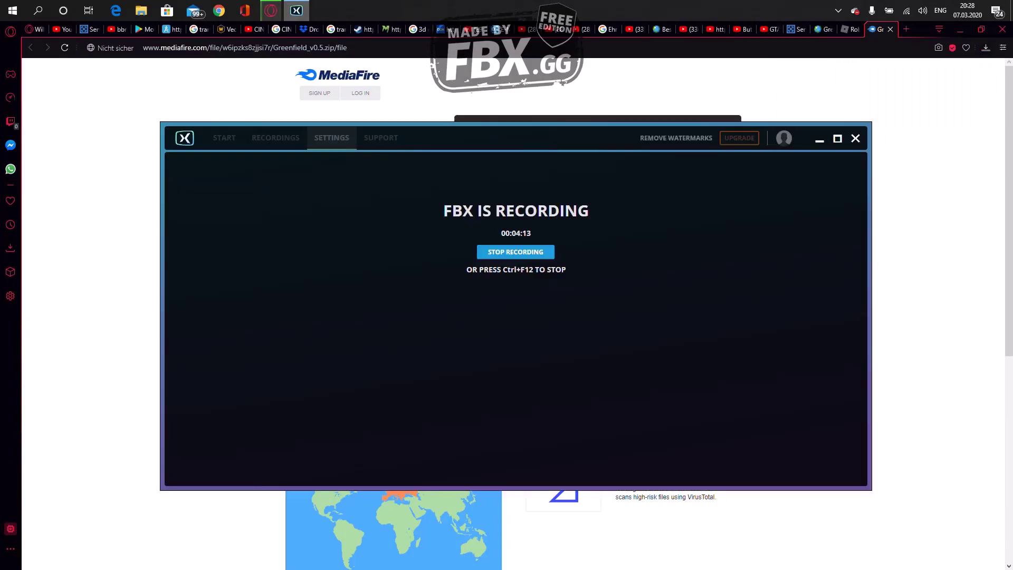
pyautogui.click(297, 10)
pyautogui.click(985, 47)
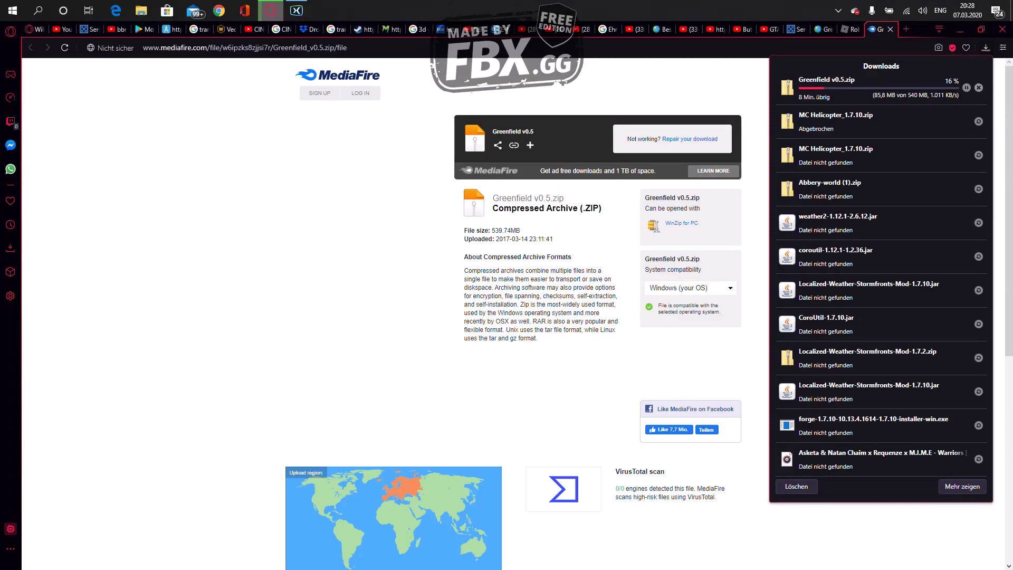
pyautogui.click(906, 29)
pyautogui.click(891, 29)
pyautogui.click(986, 47)
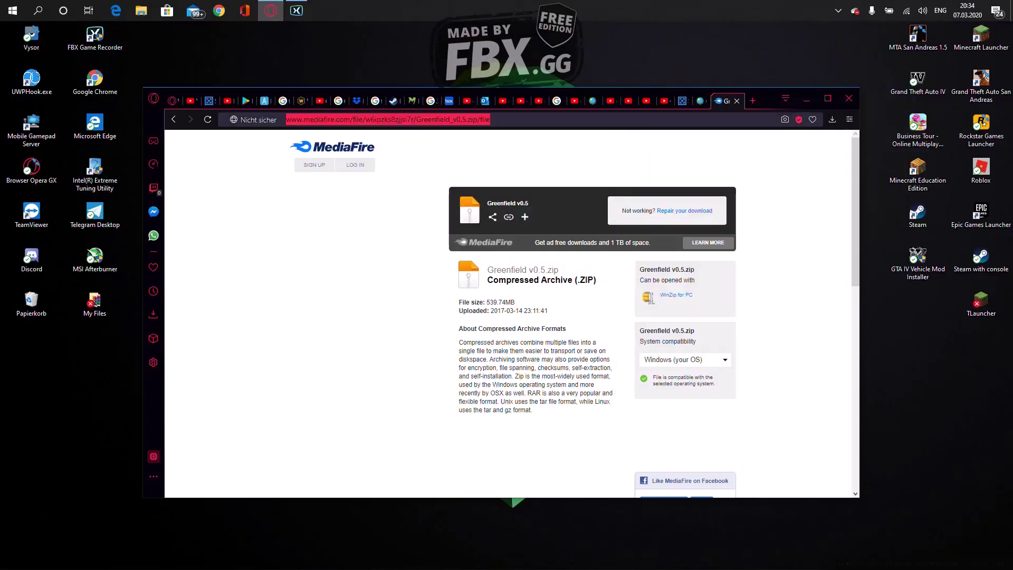
# - Show the downloaded Greenfield v0.5.zip in its folder and minimize the browser window
pyautogui.click(832, 120)
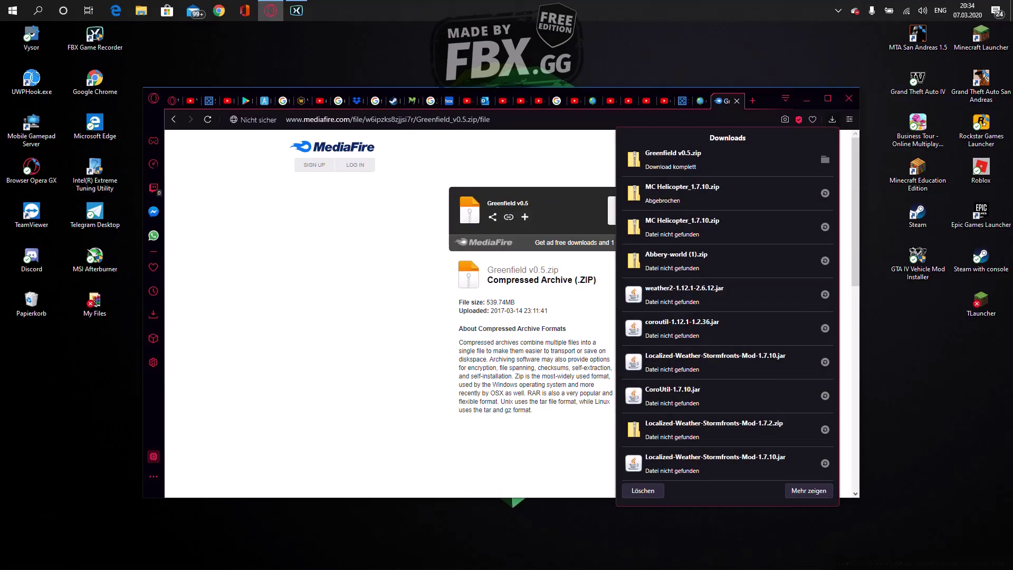
pyautogui.click(825, 159)
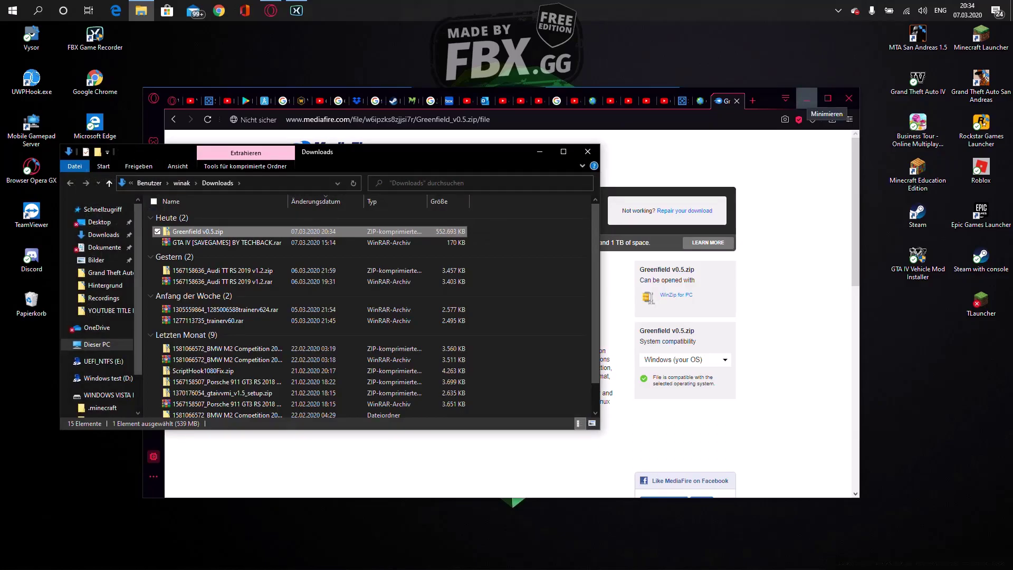
pyautogui.click(806, 99)
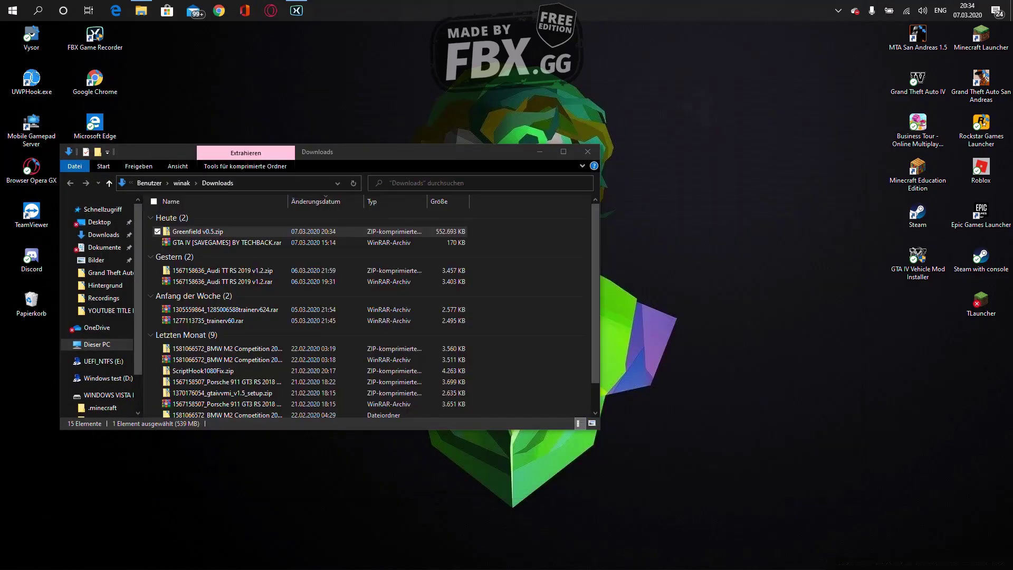
# - Move the Downloads folder window towards the middle of the desktop and open Greenfield v0.5.zip
pyautogui.moveTo(430, 152); pyautogui.dragTo(642, 152)
pyautogui.scroll(-1, 528, 242)
pyautogui.scroll(1, 527, 243)
pyautogui.doubleClick(410, 232)
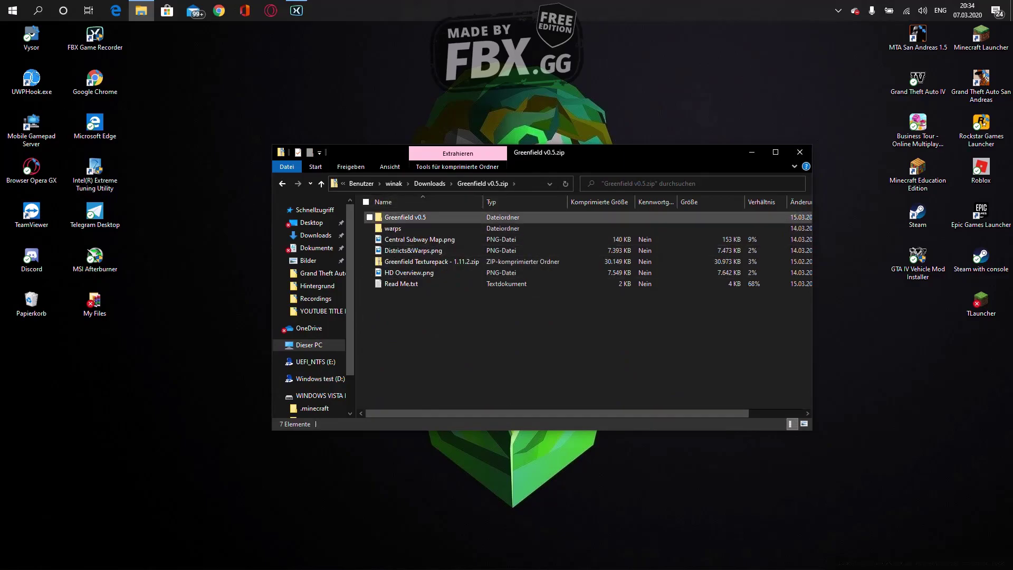
# - Examine the archive's contents, including the Greenfield v0.5 and warps folders, map images, texture pack and Read Me.txt, and clear the selection
pyautogui.click(409, 217)
pyautogui.click(410, 229)
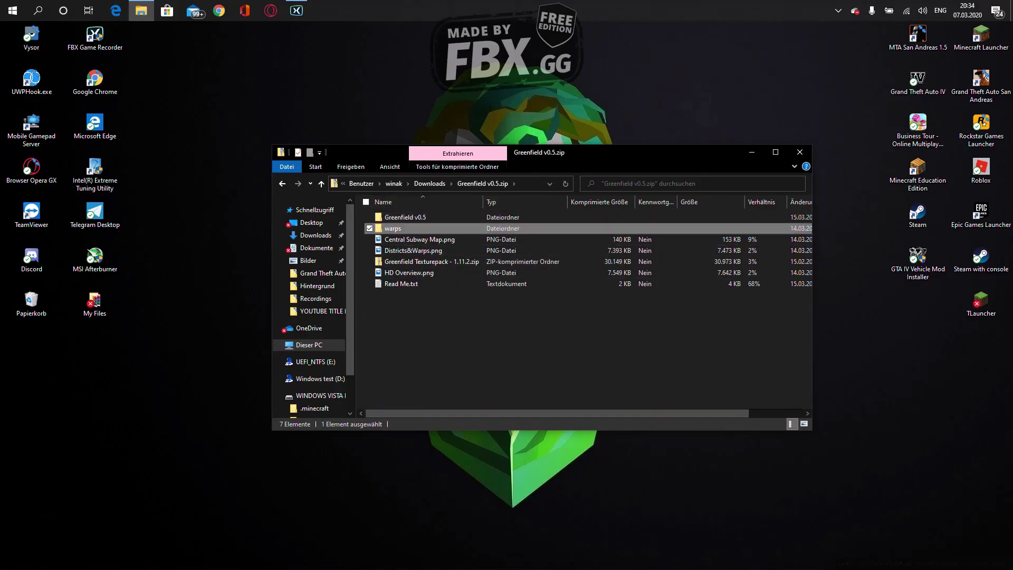
pyautogui.click(413, 251)
pyautogui.click(417, 240)
pyautogui.click(414, 250)
pyautogui.click(416, 240)
pyautogui.click(414, 251)
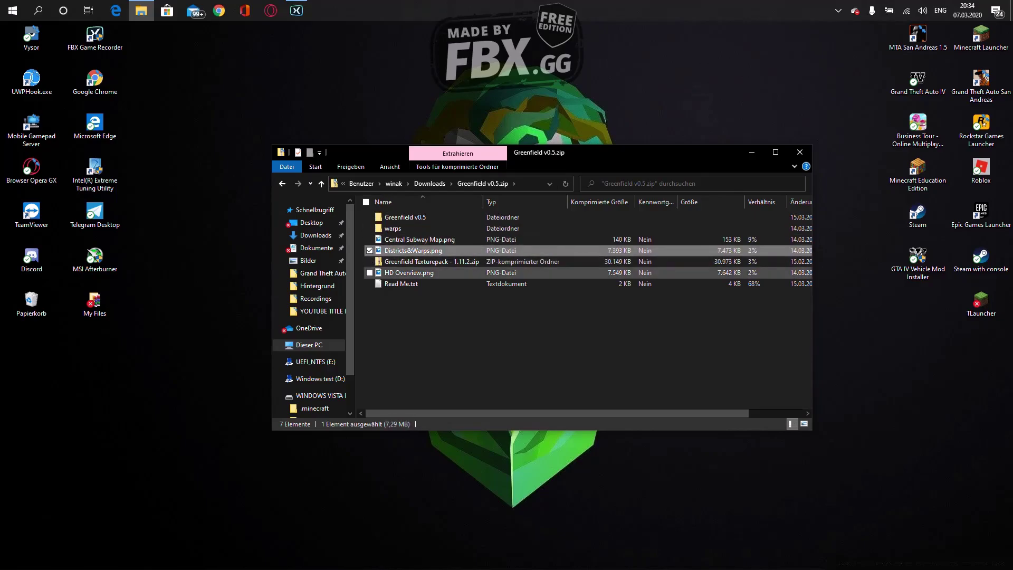
pyautogui.click(409, 273)
pyautogui.click(407, 284)
pyautogui.click(414, 311)
pyautogui.click(431, 261)
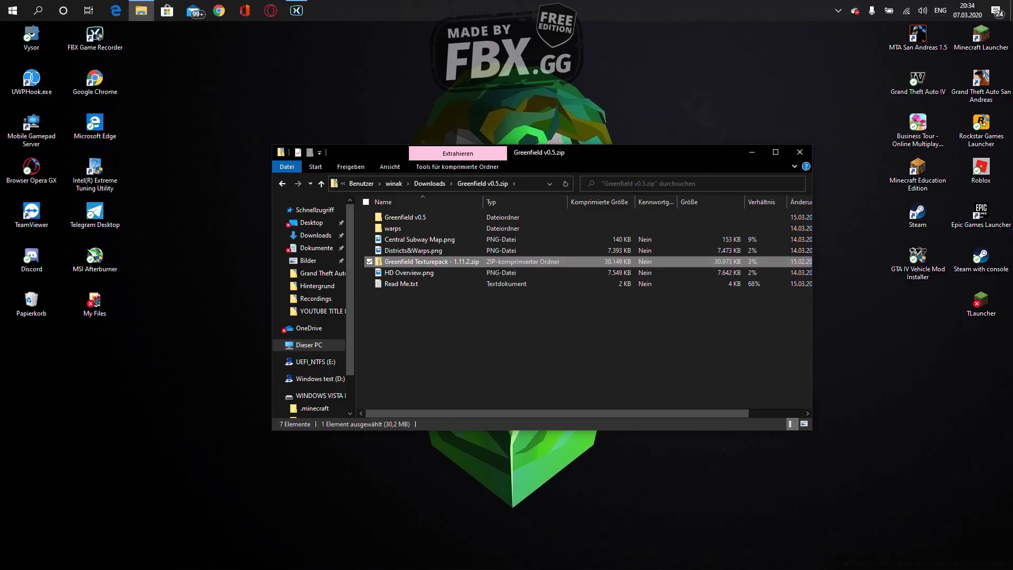
pyautogui.click(410, 273)
pyautogui.click(406, 283)
pyautogui.click(409, 273)
pyautogui.click(432, 262)
pyautogui.press('Up')
pyautogui.press('Up')
pyautogui.press('Up')
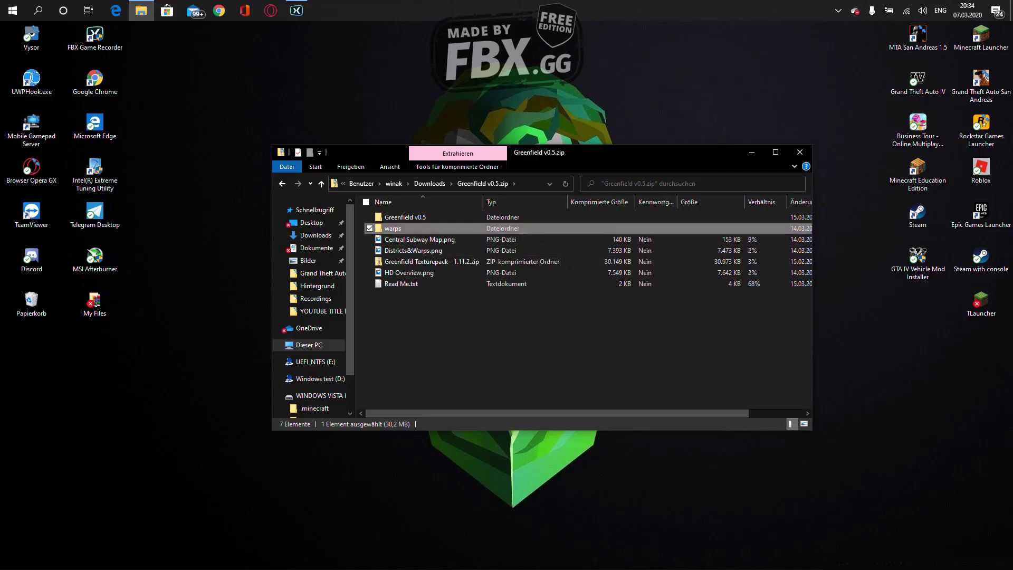
pyautogui.press('Up')
pyautogui.press('Down')
pyautogui.press('Down')
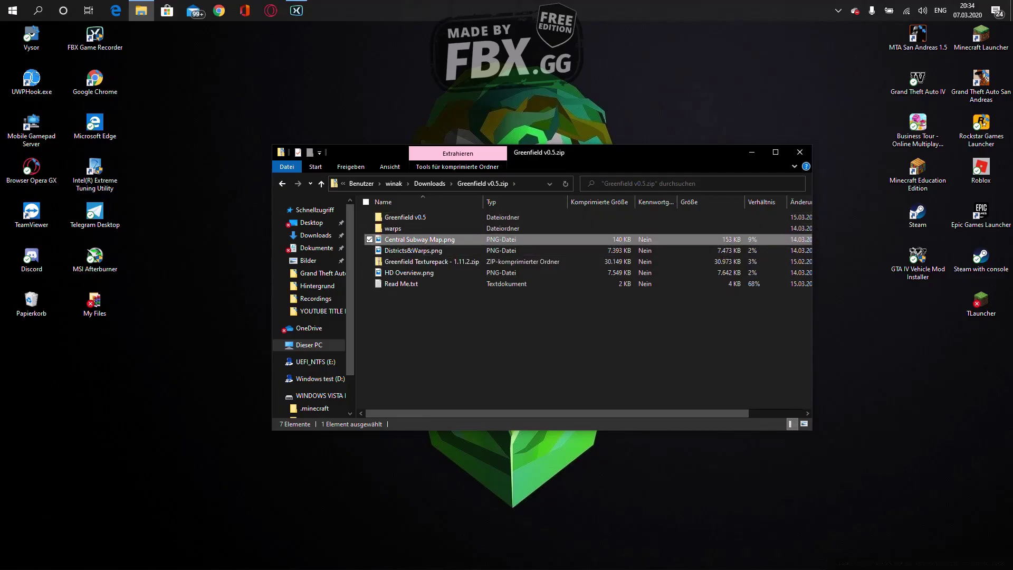
pyautogui.moveTo(637, 336); pyautogui.dragTo(637, 216)
pyautogui.click(615, 330)
pyautogui.click(631, 321)
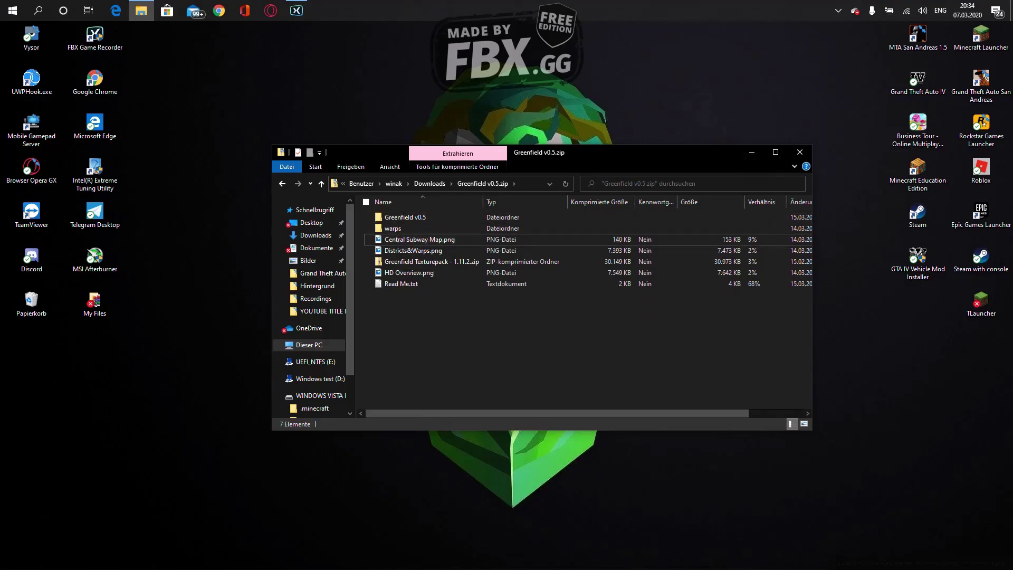
pyautogui.moveTo(604, 326); pyautogui.dragTo(559, 214)
pyautogui.click(559, 322)
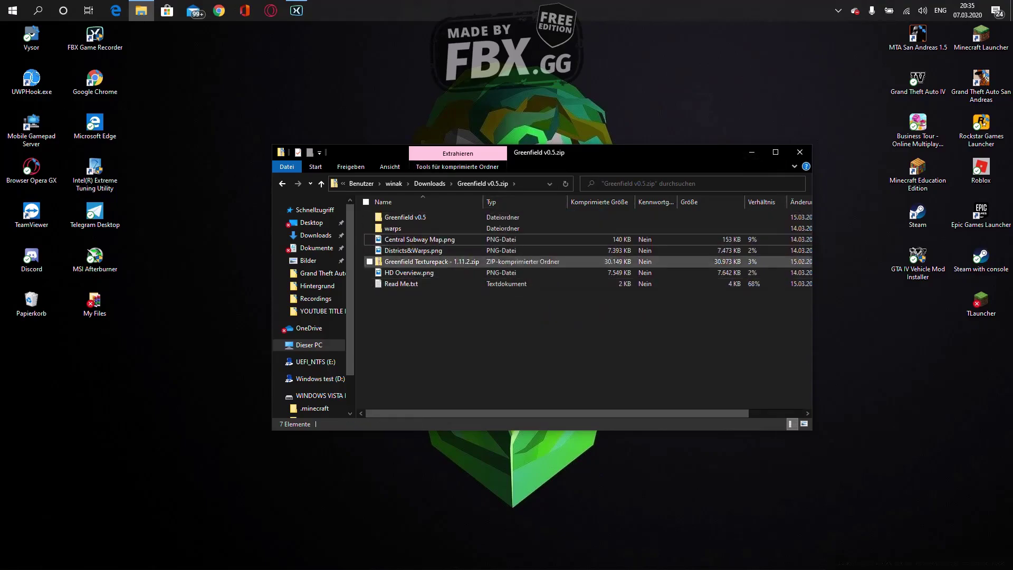
pyautogui.moveTo(487, 324); pyautogui.dragTo(496, 251)
pyautogui.click(498, 316)
pyautogui.click(496, 217)
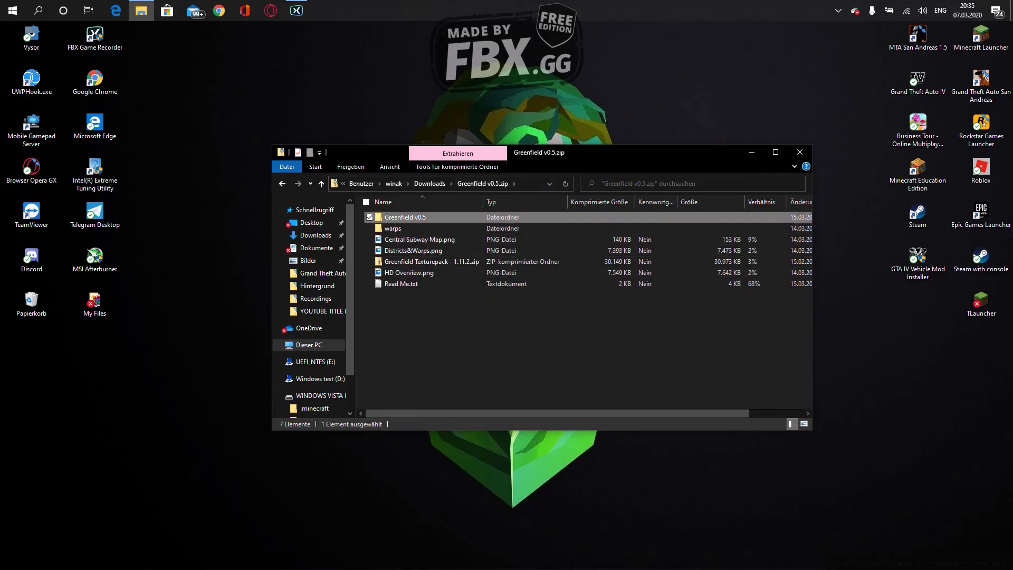
# - Move the Greenfield v0.5.zip window aside on the desktop and clear the file selection
pyautogui.moveTo(599, 148); pyautogui.dragTo(740, 122)
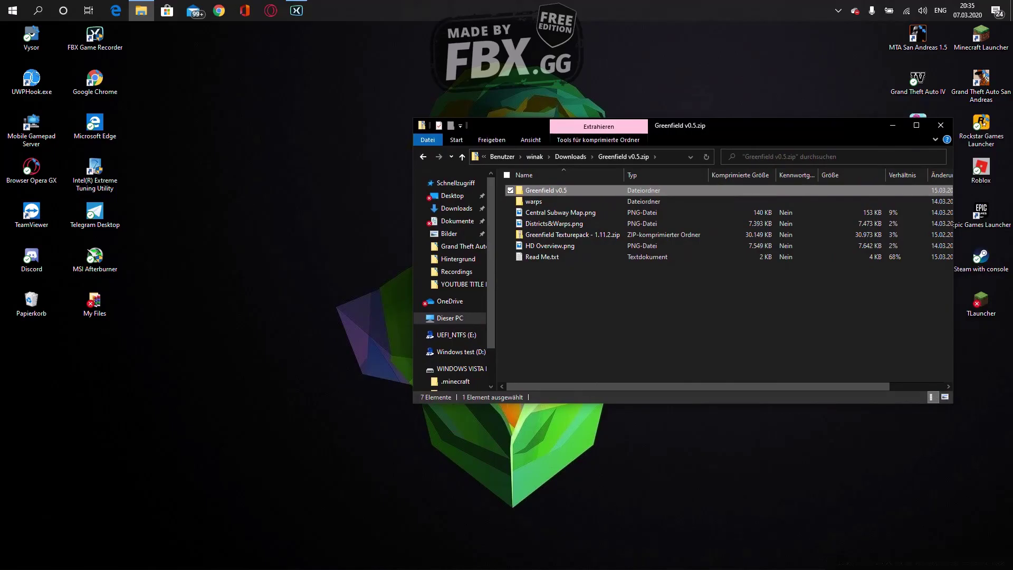
pyautogui.click(575, 246)
pyautogui.click(575, 235)
pyautogui.click(586, 311)
pyautogui.click(575, 212)
pyautogui.click(585, 311)
pyautogui.click(586, 454)
pyautogui.click(585, 311)
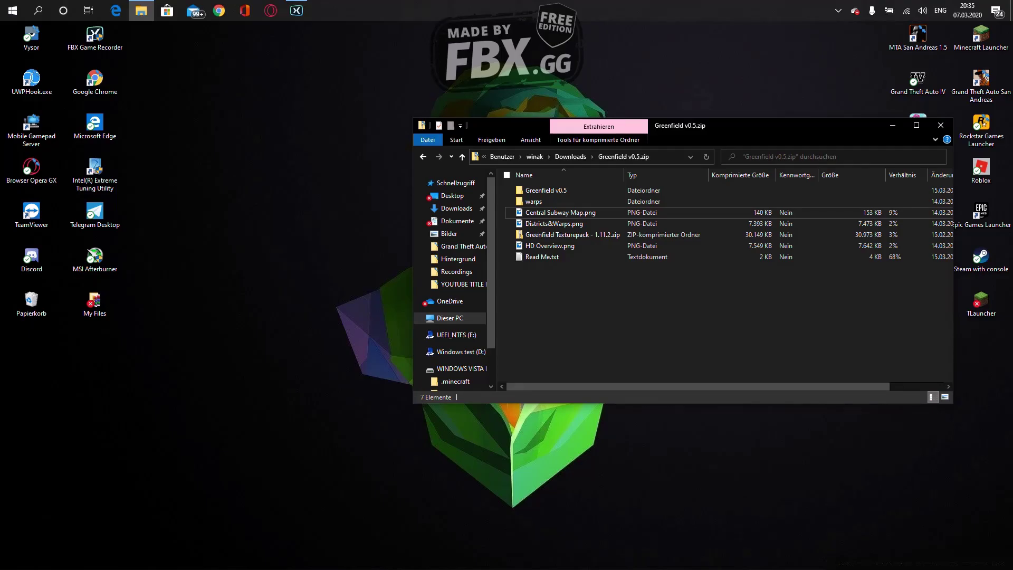
# - Open %appdata% through the Run dialog, move its window clear of the archive, and go to the saves folder inside .minecraft
pyautogui.press('super+r')
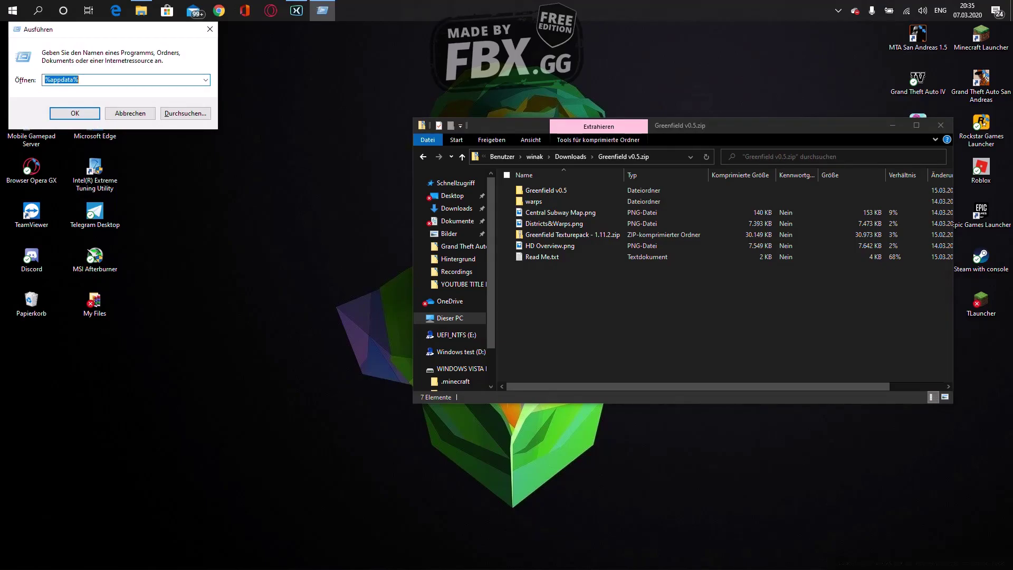
pyautogui.press('Return')
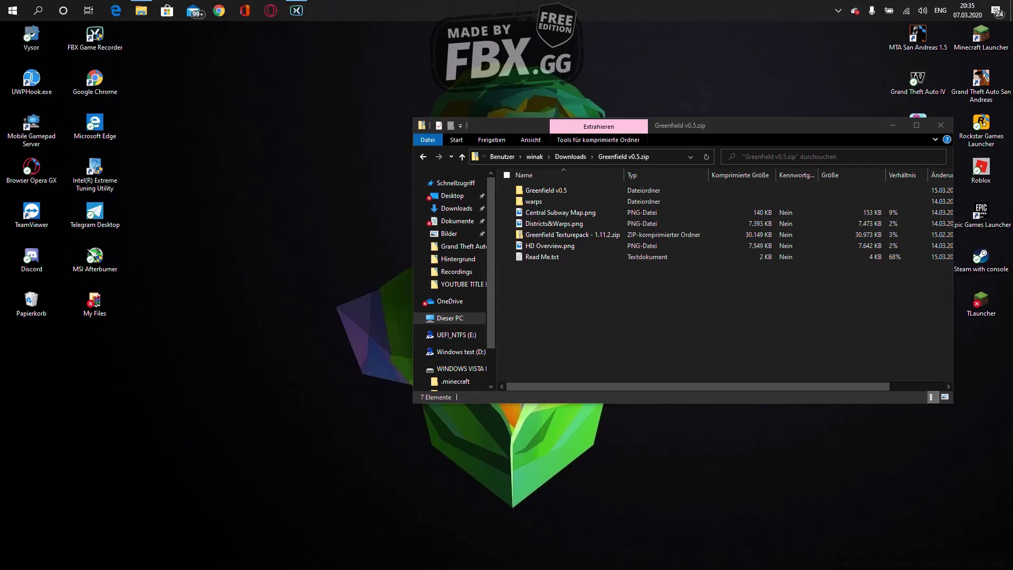
pyautogui.moveTo(576, 139); pyautogui.dragTo(230, 185)
pyautogui.doubleClick(207, 250)
pyautogui.scroll(-1, 211, 284)
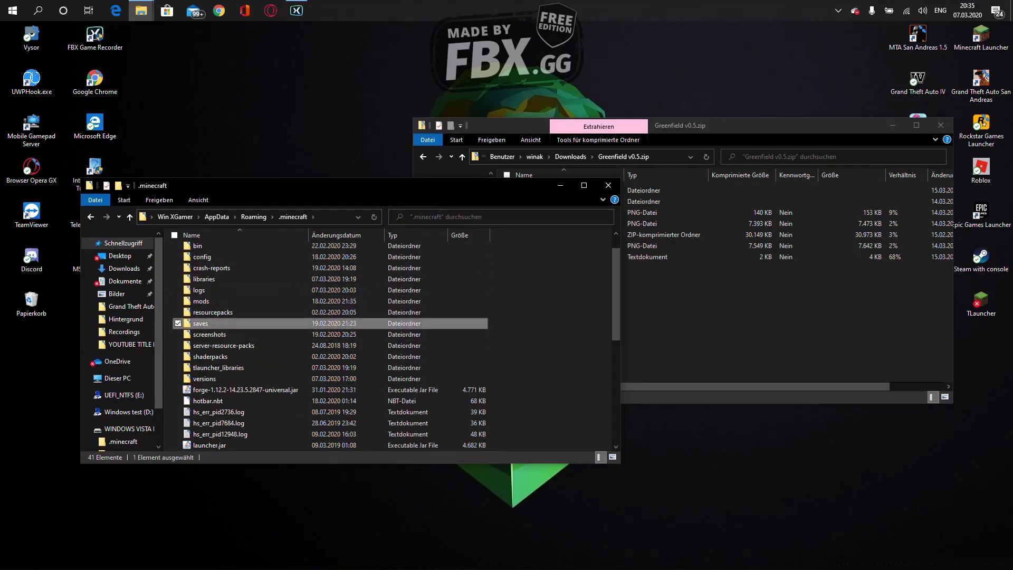
pyautogui.doubleClick(211, 323)
# - Copy the Greenfield v0.5 folder from the archive into the saves folder and move the copy progress window out of the way
pyautogui.click(697, 312)
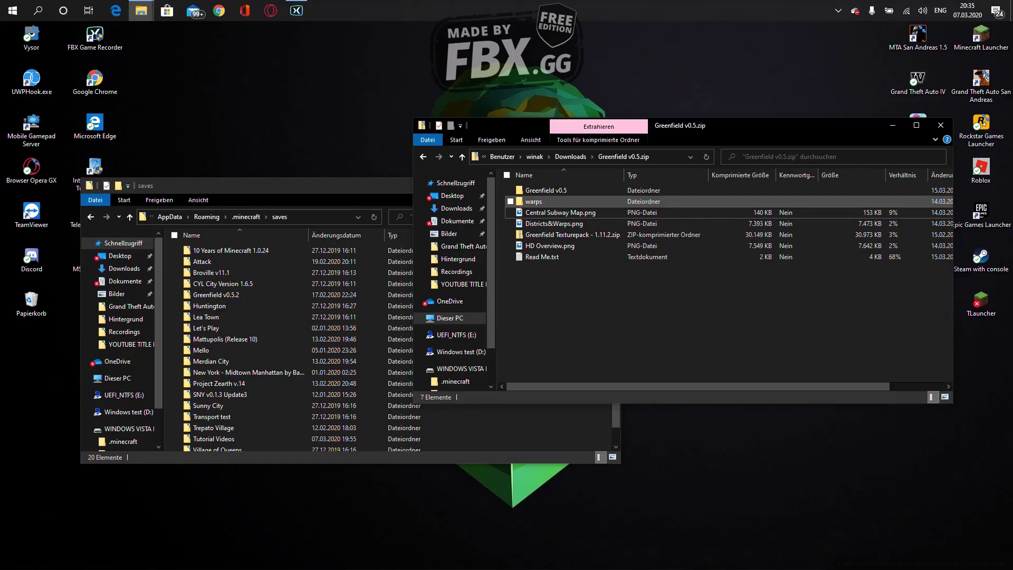
pyautogui.click(546, 190)
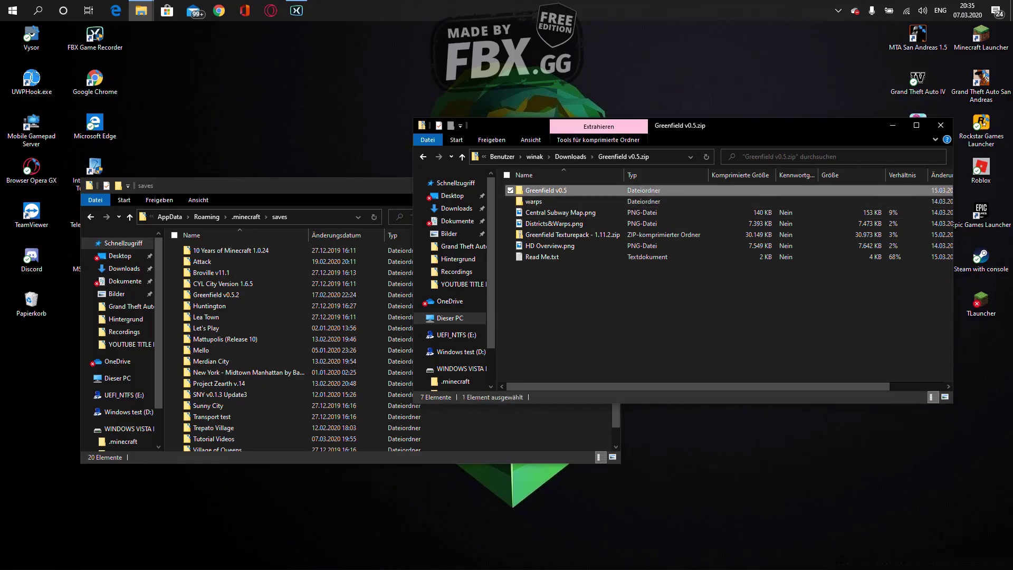
pyautogui.doubleClick(546, 190)
pyautogui.click(423, 156)
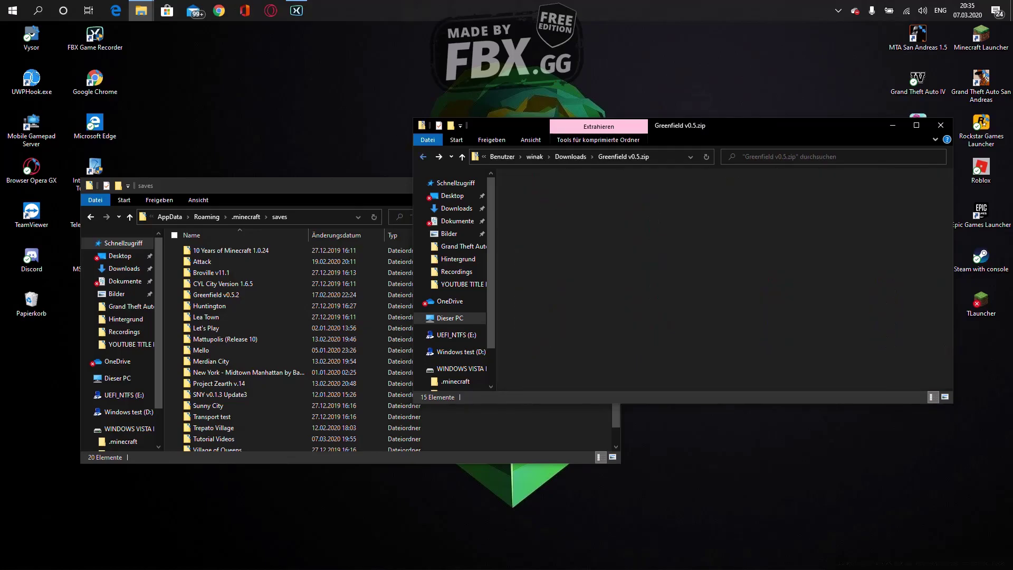
pyautogui.moveTo(546, 191); pyautogui.dragTo(571, 446)
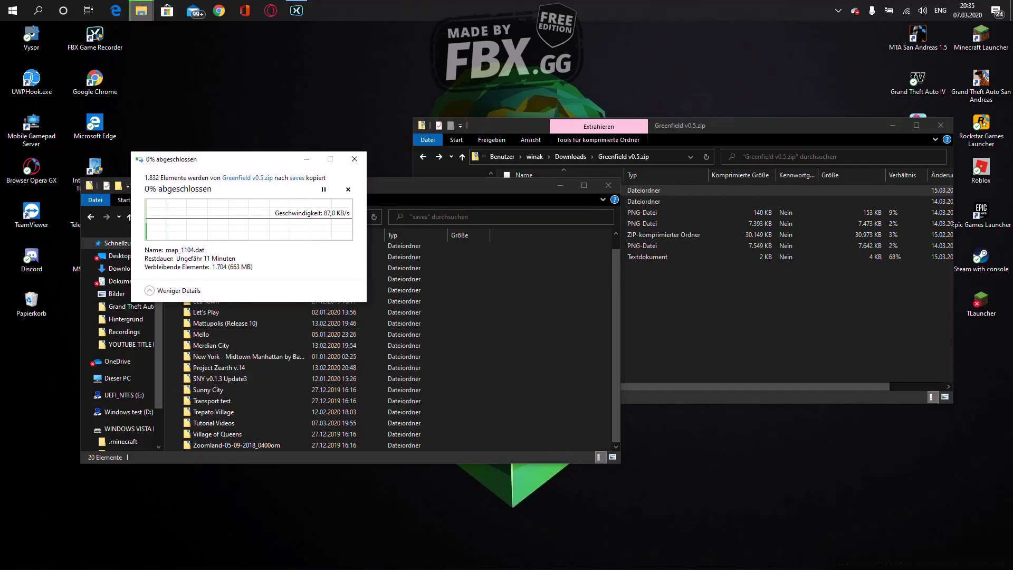
pyautogui.moveTo(204, 165); pyautogui.dragTo(153, 52)
# - Copy Greenfield Texturepack - 1.11.2.zip from the archive into .minecraft's resourcepacks folder, replacing the existing file
pyautogui.click(281, 217)
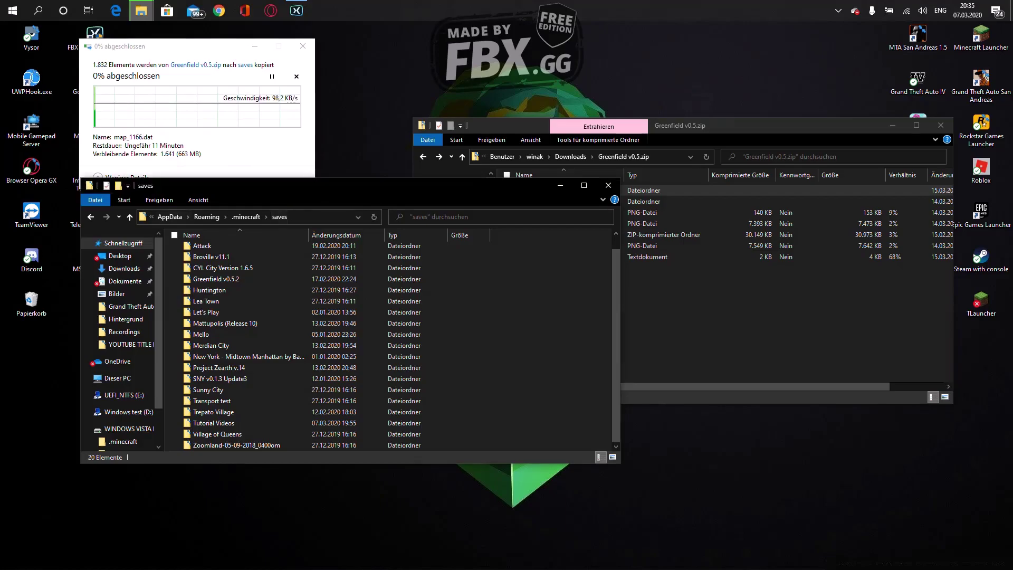
pyautogui.click(91, 216)
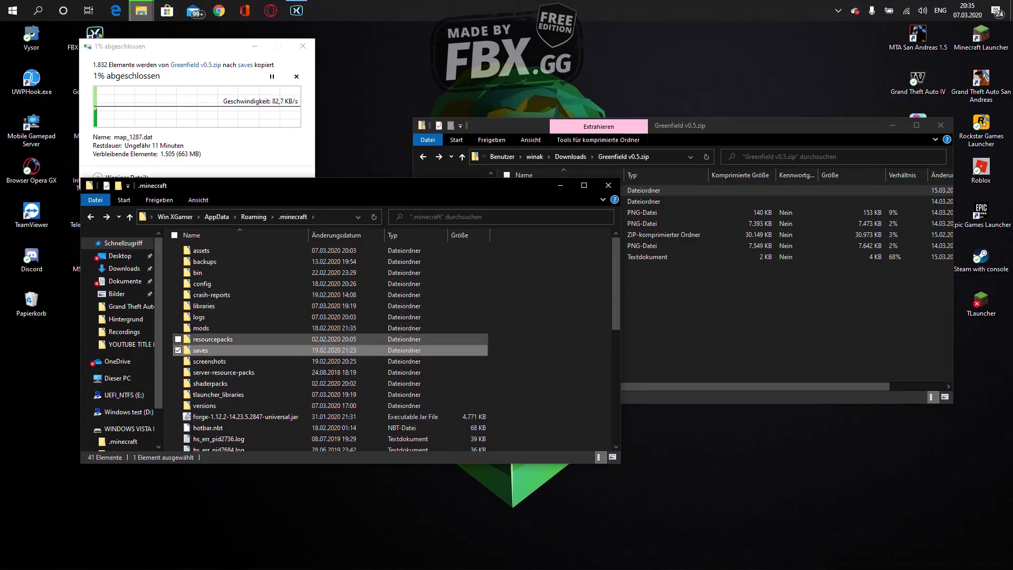
pyautogui.doubleClick(211, 350)
pyautogui.click(652, 386)
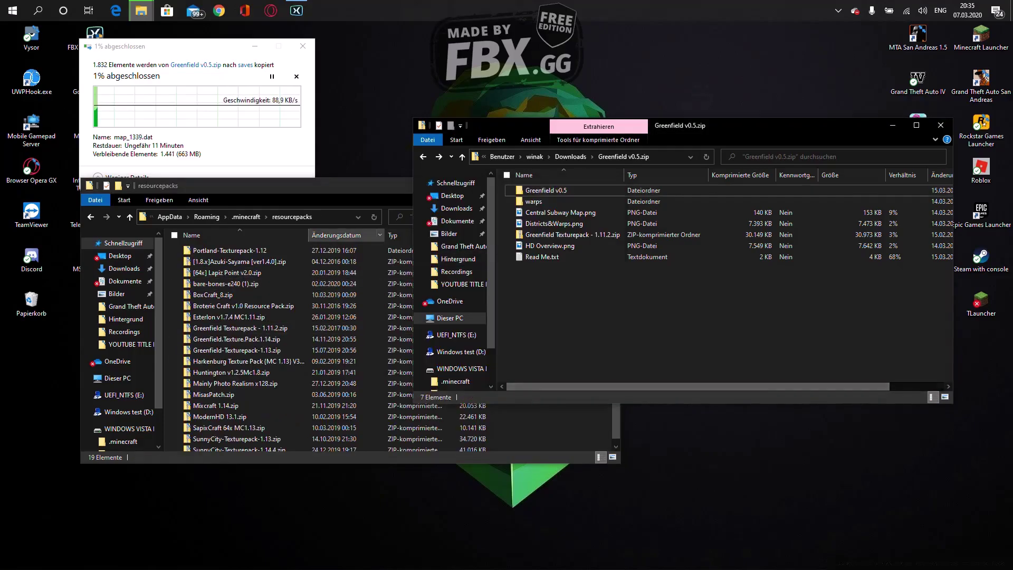
pyautogui.click(573, 234)
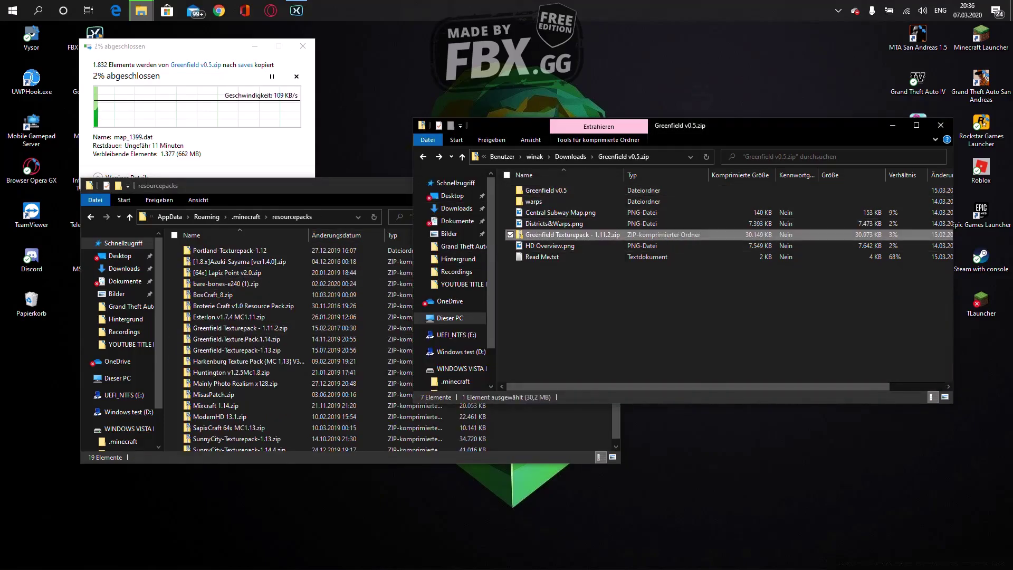
pyautogui.moveTo(570, 234); pyautogui.dragTo(578, 429)
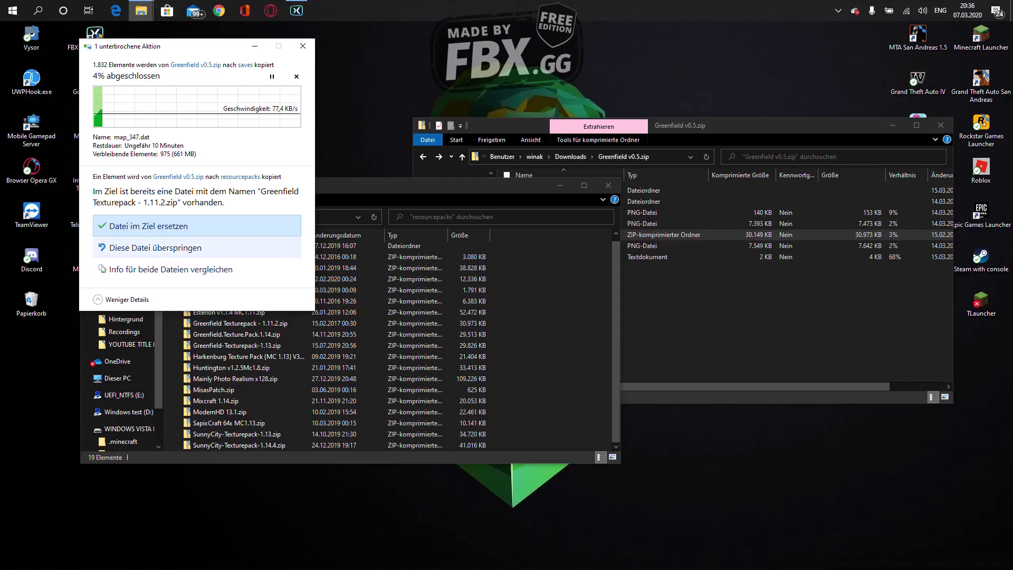
pyautogui.click(148, 226)
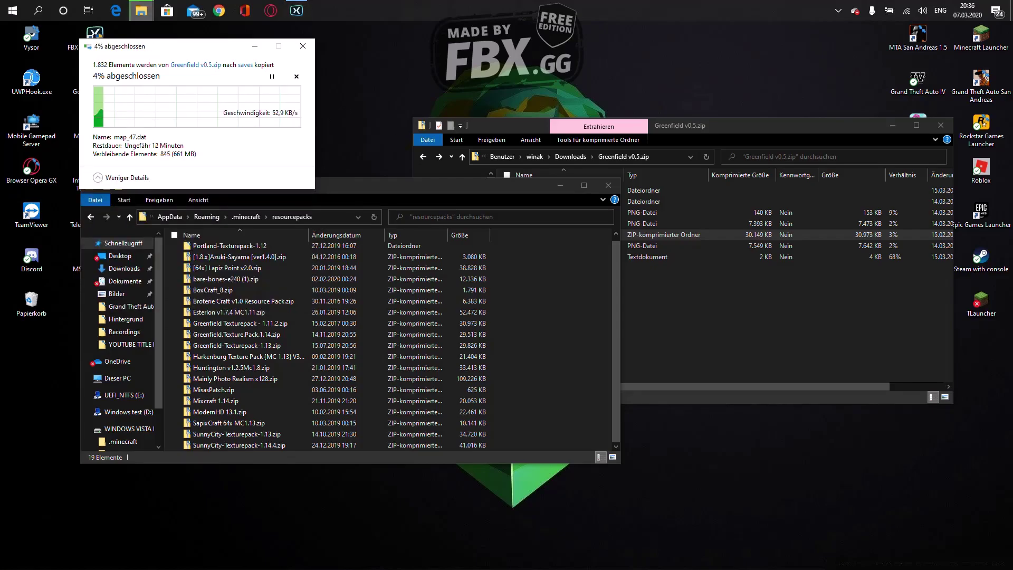
# - Return to .minecraft's saves folder, check for the copied Greenfield v0.5 world, and close that folder window
pyautogui.moveTo(501, 189); pyautogui.dragTo(465, 224)
pyautogui.click(55, 251)
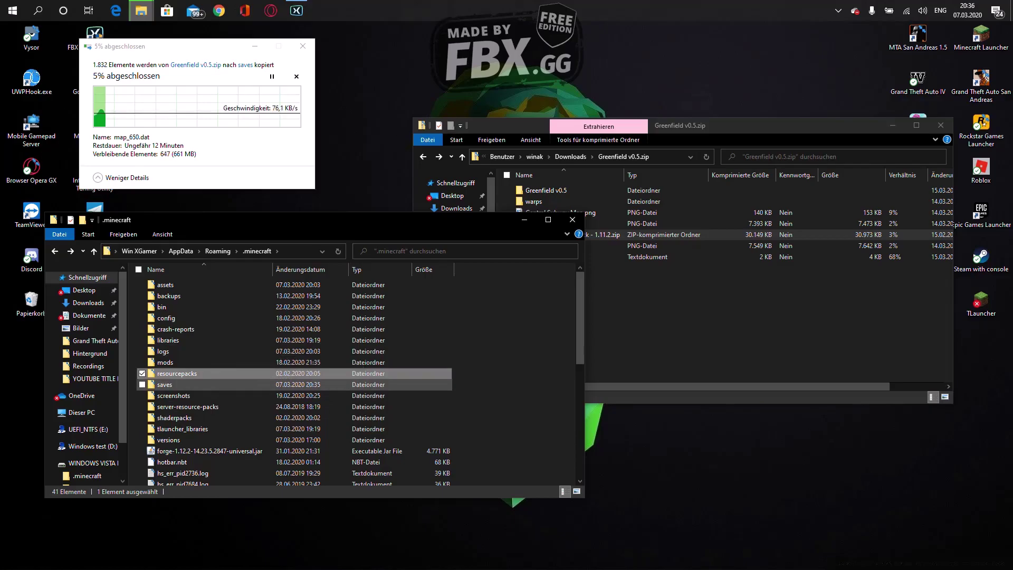
pyautogui.doubleClick(164, 384)
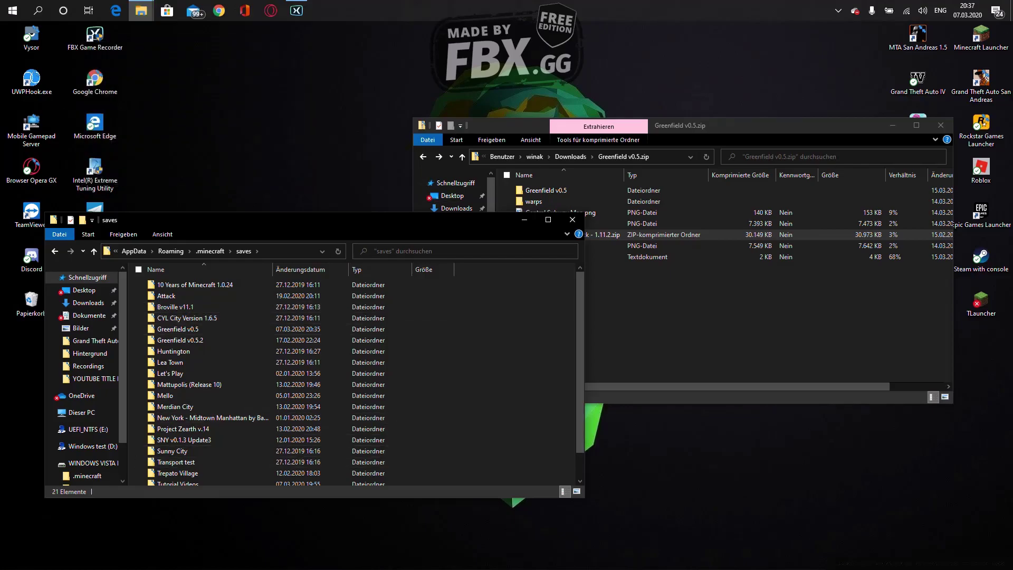
pyautogui.scroll(-2, 295, 384)
pyautogui.scroll(2, 294, 403)
pyautogui.scroll(-2, 294, 411)
pyautogui.scroll(2, 294, 407)
pyautogui.scroll(-2, 295, 372)
pyautogui.click(654, 327)
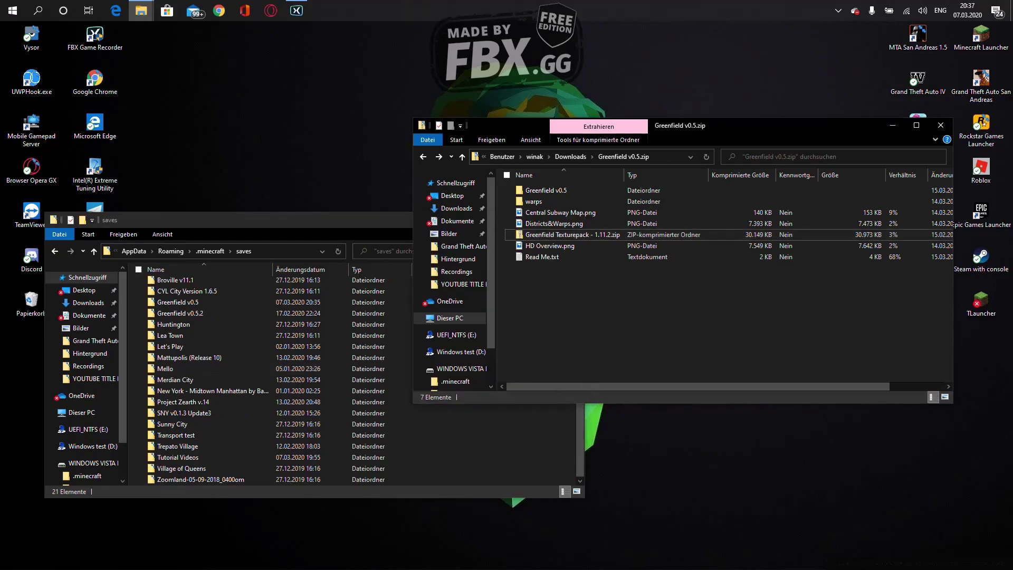
pyautogui.click(507, 338)
pyautogui.click(572, 219)
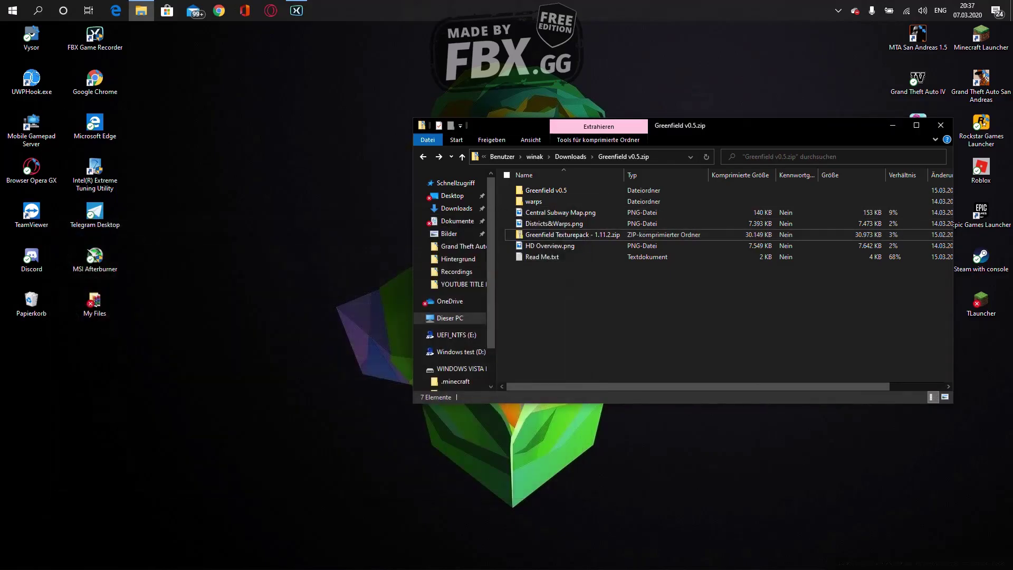
# - View the HD Overview.png city map from the archive and close the image
pyautogui.click(572, 246)
pyautogui.press('Return')
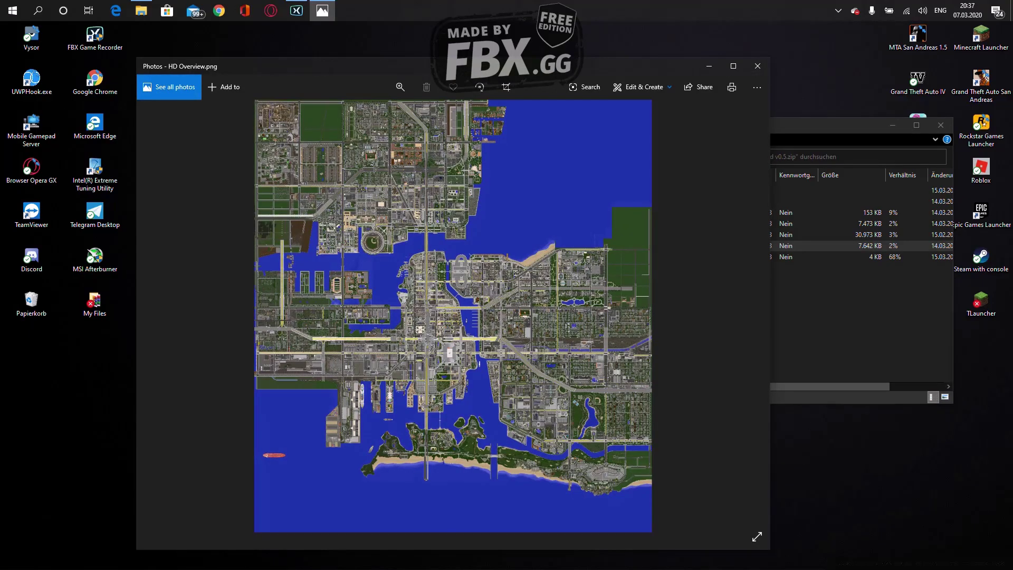
pyautogui.click(757, 66)
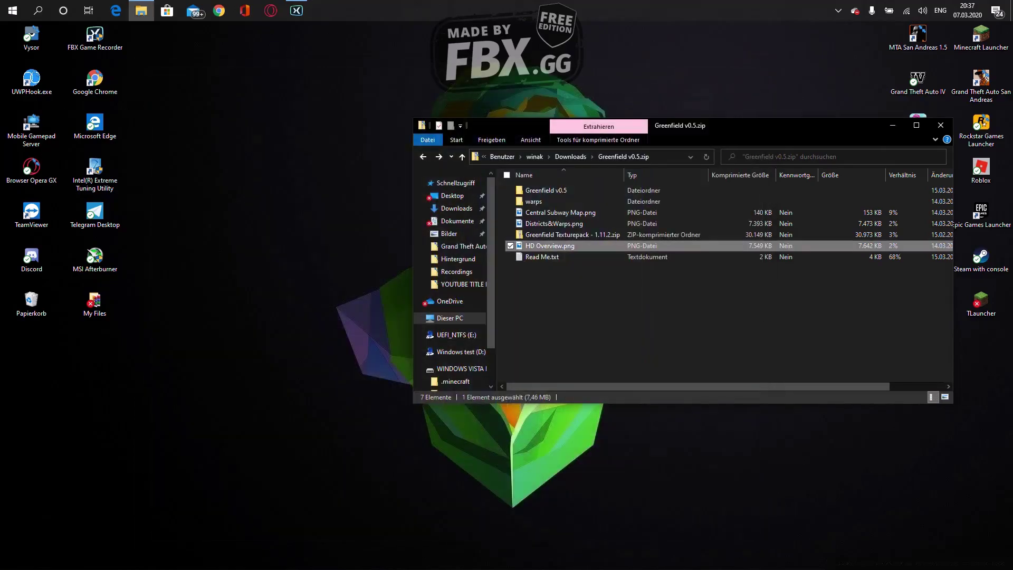
# - View the Districts&Warps.png map from the archive, then close the image and the archive window
pyautogui.click(559, 223)
pyautogui.click(622, 295)
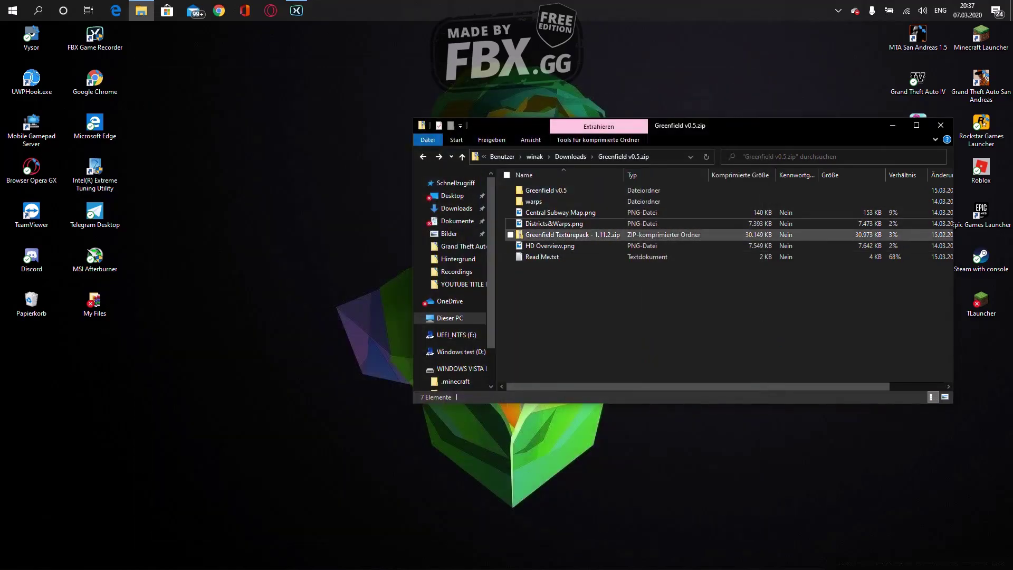
pyautogui.click(606, 212)
pyautogui.moveTo(654, 234); pyautogui.dragTo(647, 246)
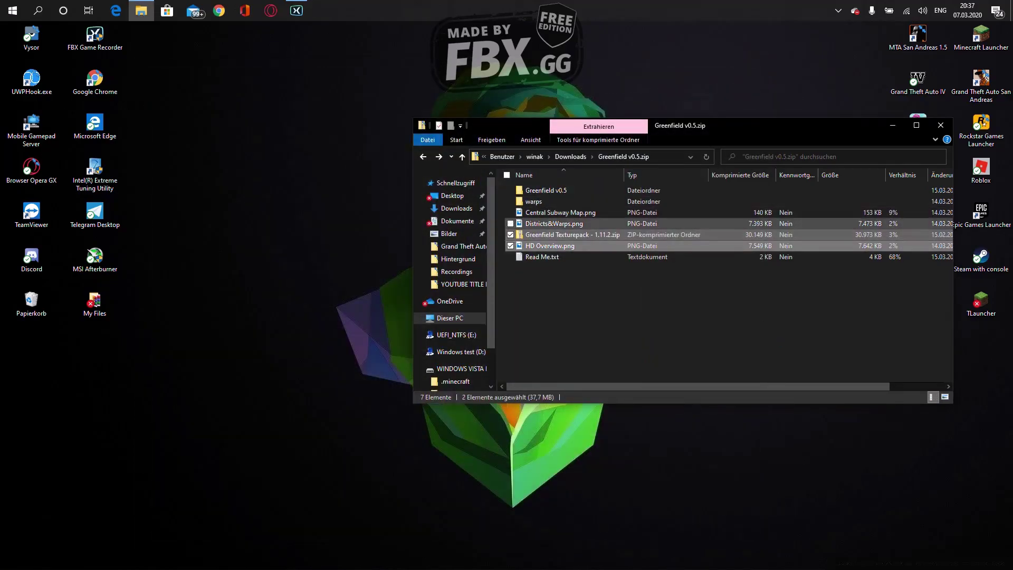
pyautogui.doubleClick(559, 223)
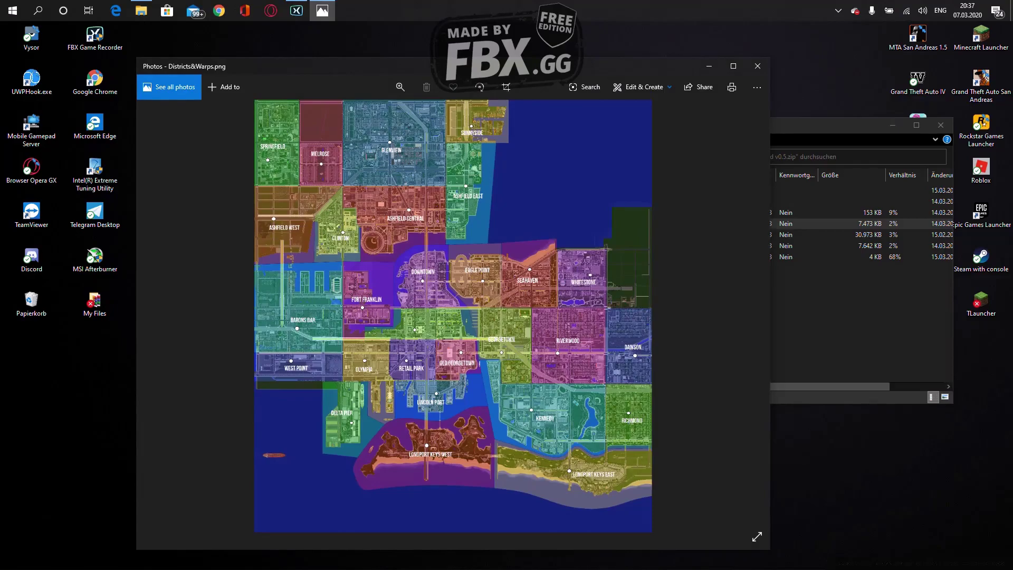
pyautogui.click(757, 66)
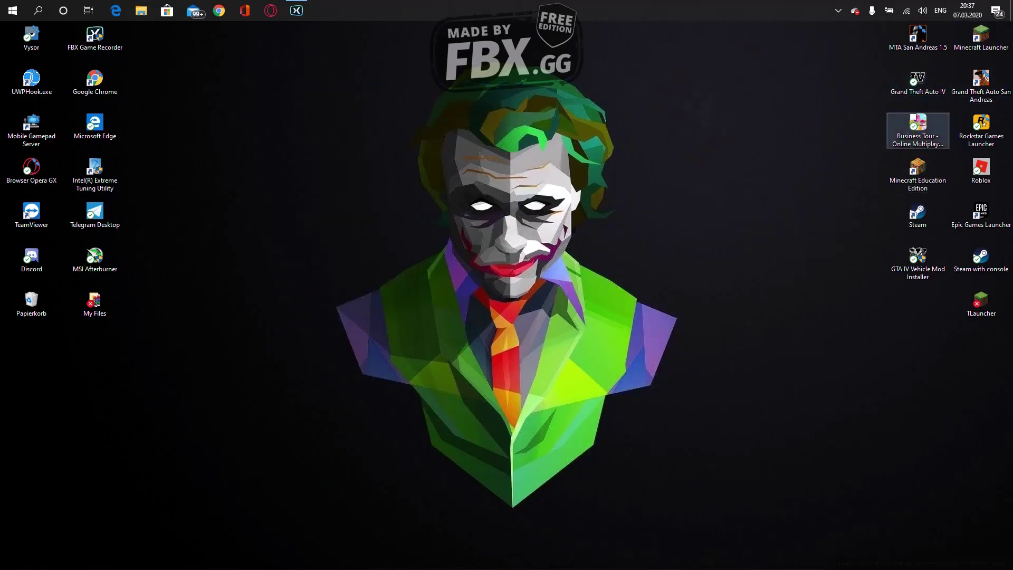
pyautogui.rightClick(624, 138)
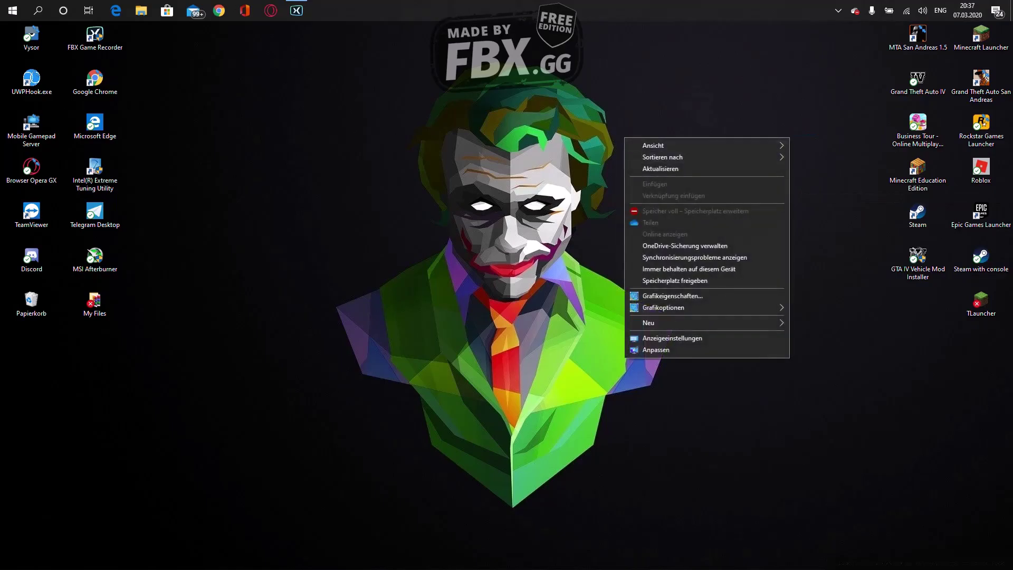
pyautogui.click(621, 138)
pyautogui.moveTo(629, 145); pyautogui.dragTo(438, 353)
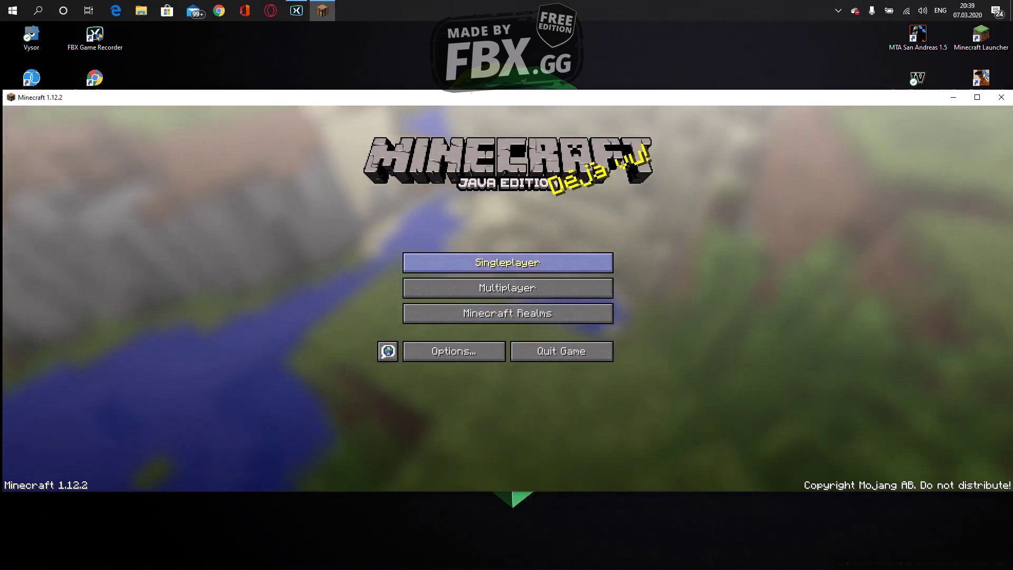
# - Check the shader list under Minecraft 1.12.2's video settings and return to the title screen
pyautogui.click(507, 262)
pyautogui.click(632, 472)
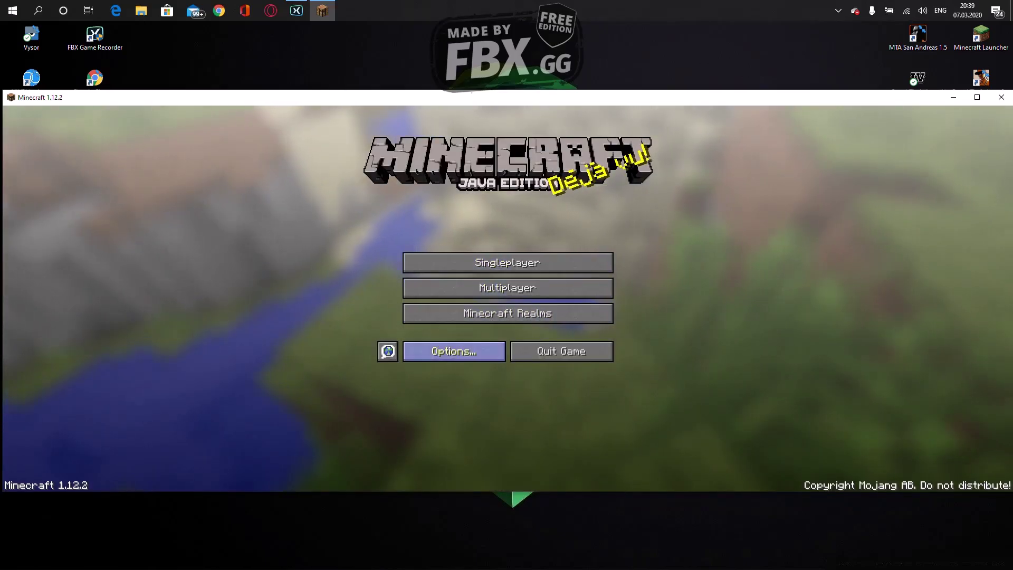
pyautogui.click(454, 350)
pyautogui.click(423, 249)
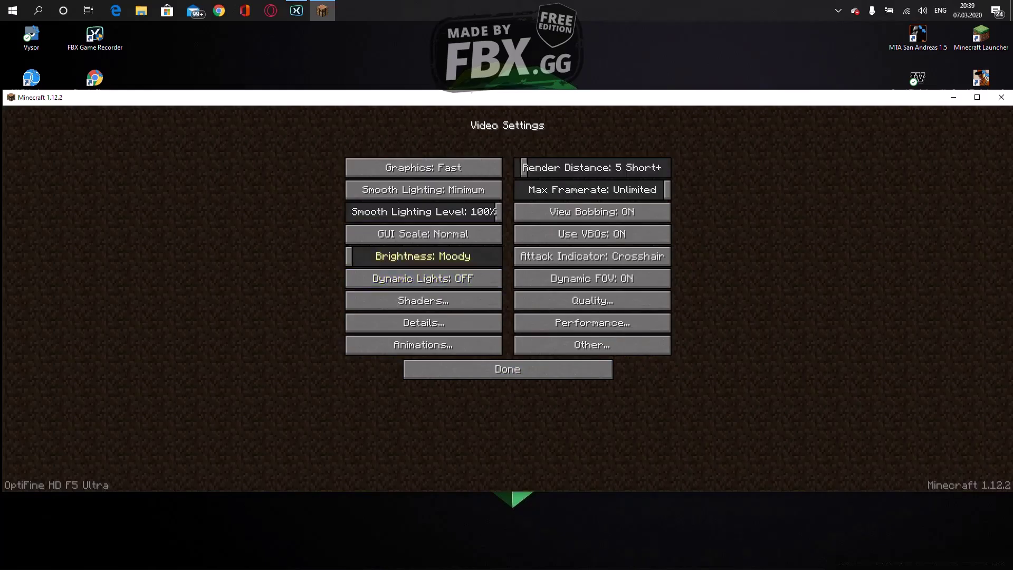
pyautogui.click(423, 299)
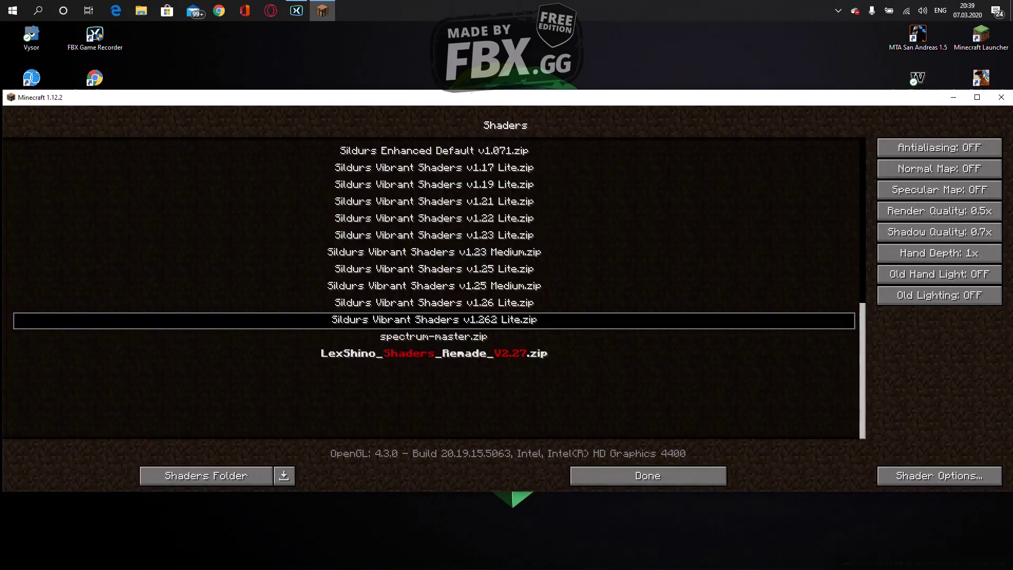
pyautogui.click(648, 475)
pyautogui.click(507, 429)
pyautogui.click(454, 353)
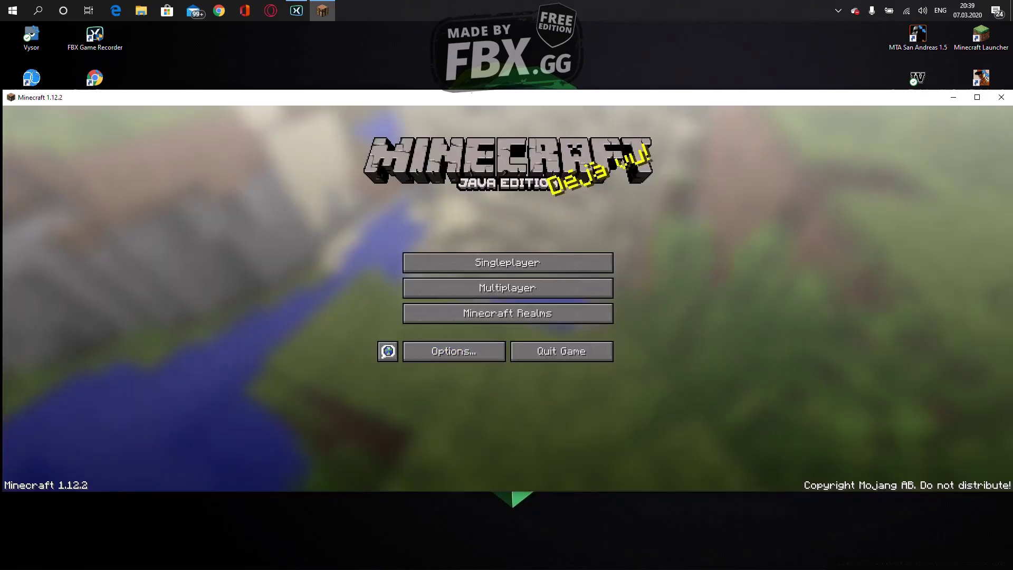
# - Open the Greenfield v0.5 world from the single-player world list
pyautogui.click(508, 262)
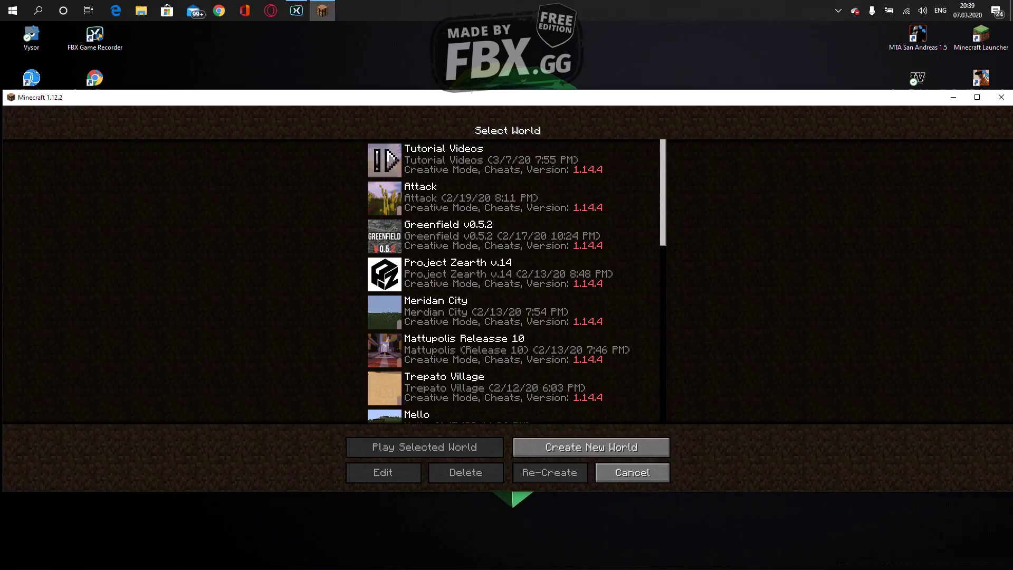
pyautogui.scroll(-20, 385, 159)
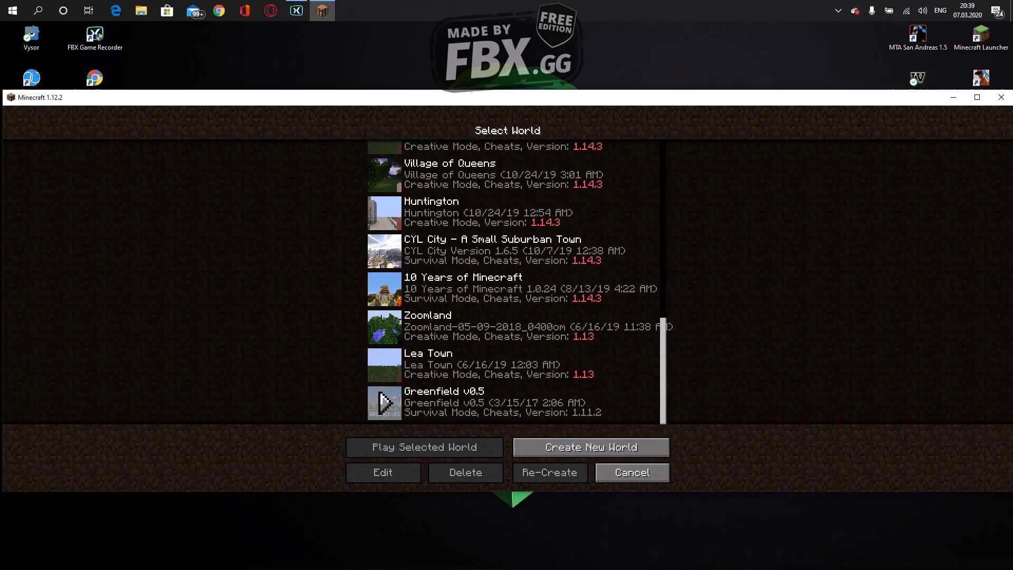
pyautogui.click(384, 402)
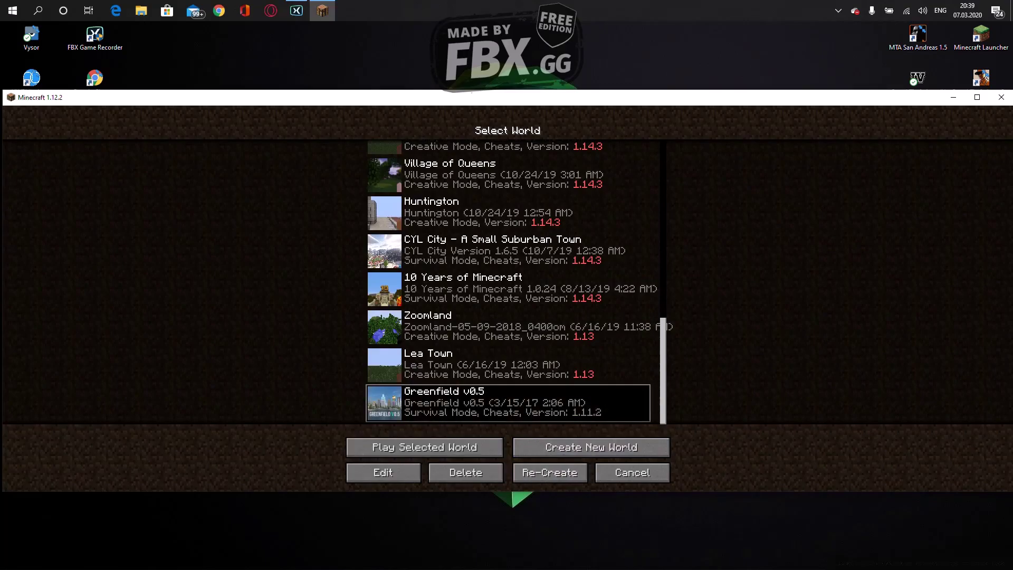
pyautogui.moveTo(384, 402)
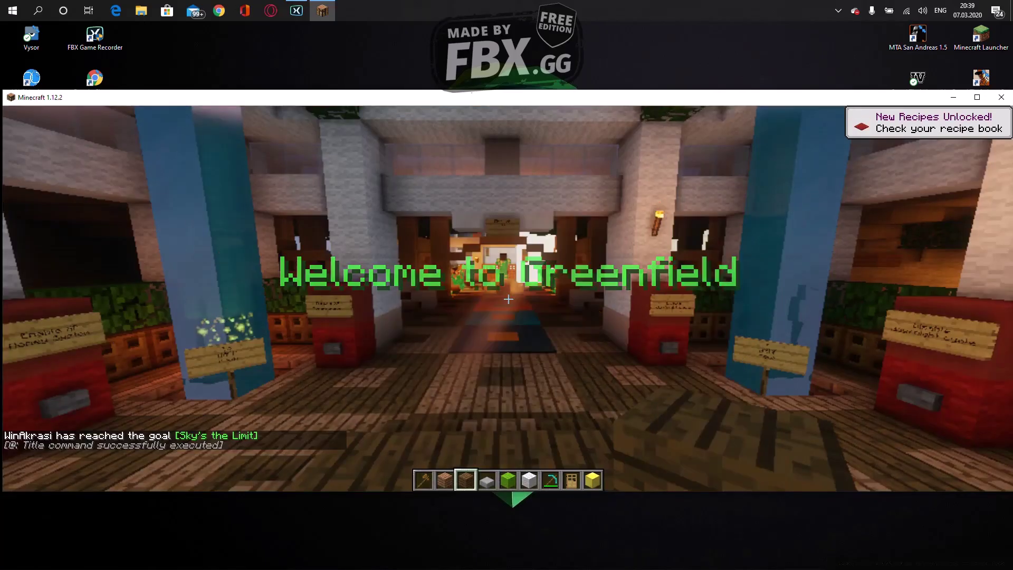
# - Set the shaders to OFF in the video settings and return to the Greenfield world
pyautogui.press('Escape')
pyautogui.click(423, 300)
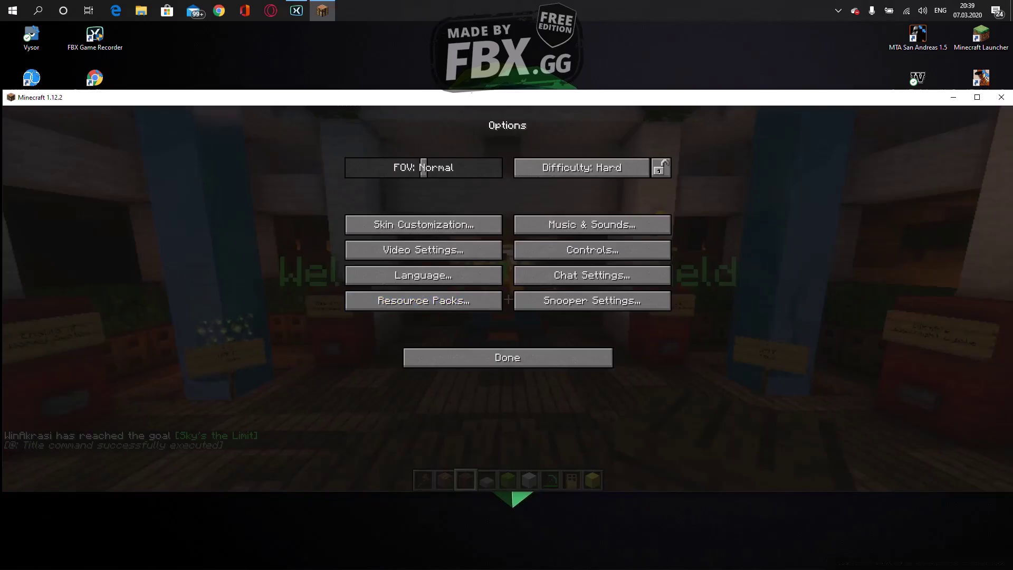
pyautogui.click(423, 250)
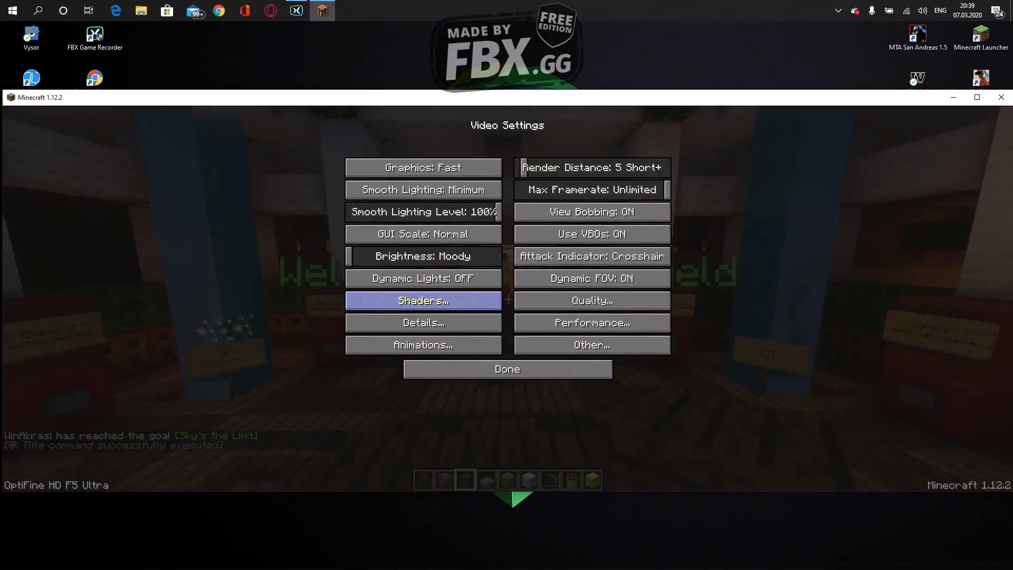
pyautogui.click(423, 300)
pyautogui.scroll(5, 434, 288)
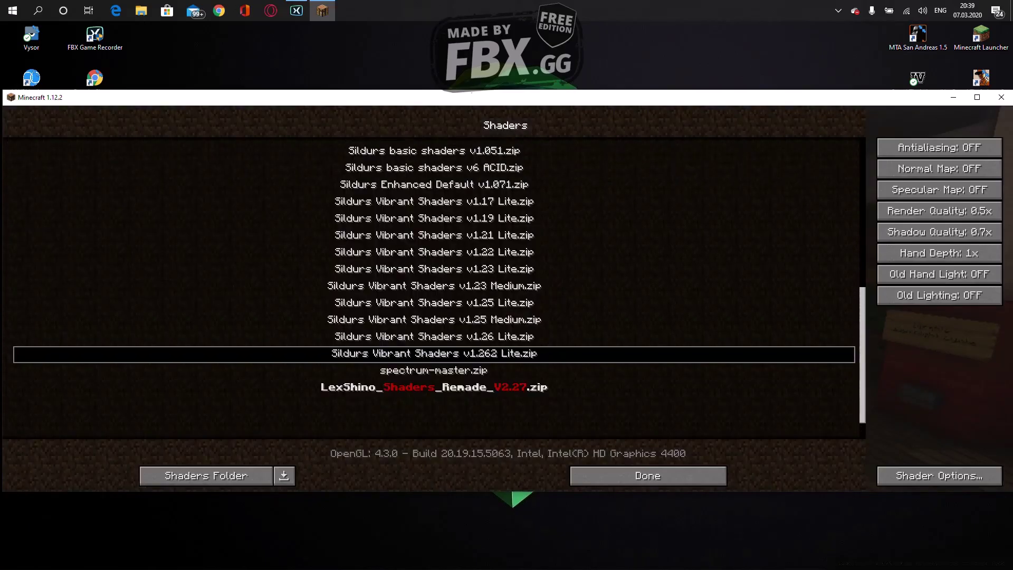
pyautogui.scroll(2, 434, 288)
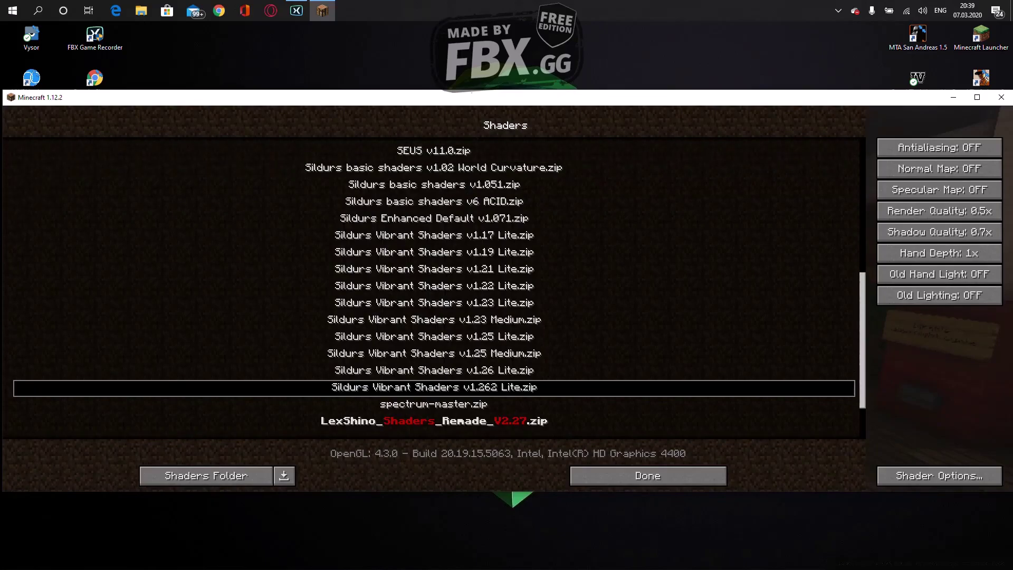
pyautogui.scroll(11, 434, 287)
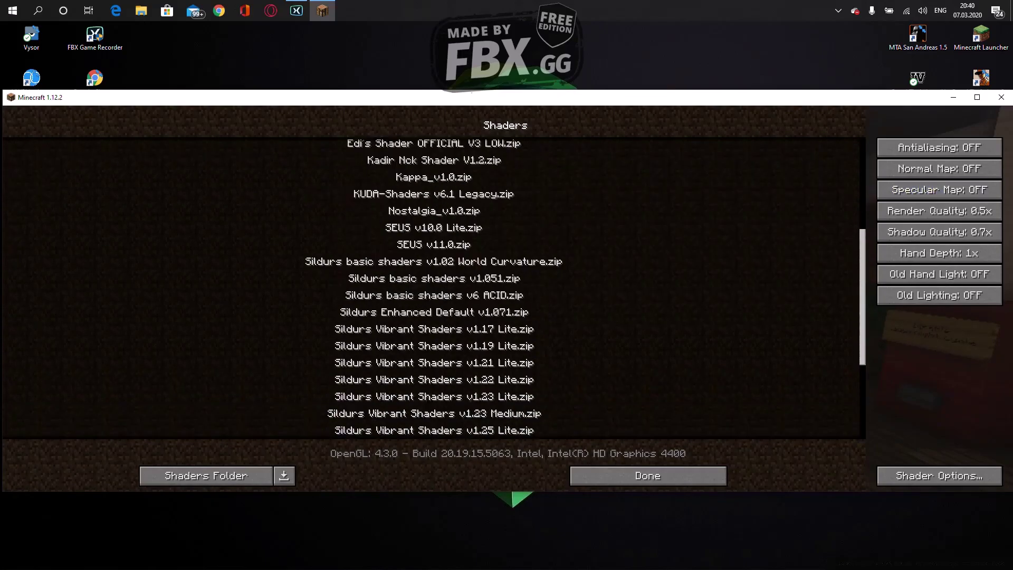
pyautogui.scroll(20, 434, 288)
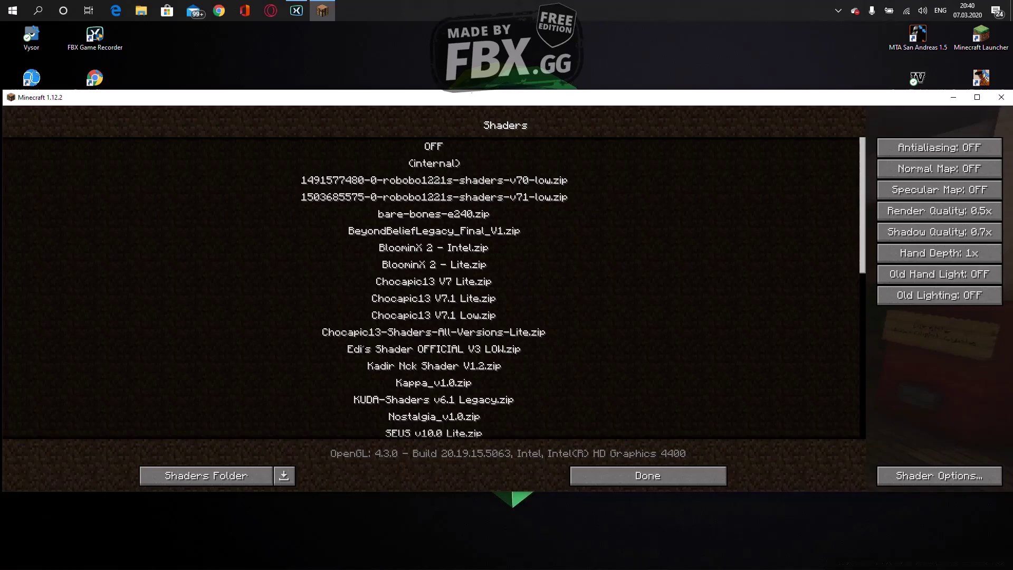
pyautogui.click(434, 147)
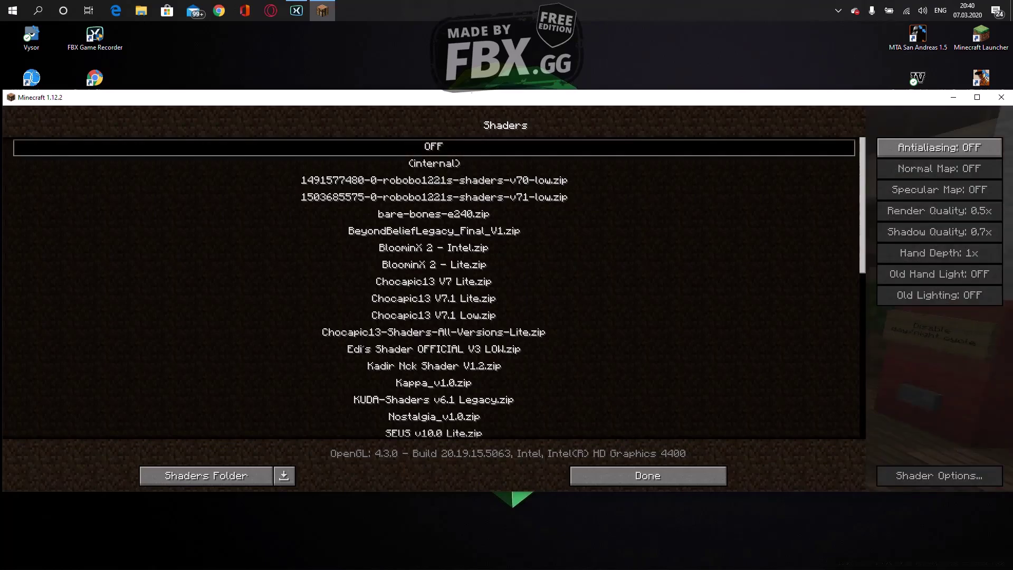
pyautogui.press('Escape')
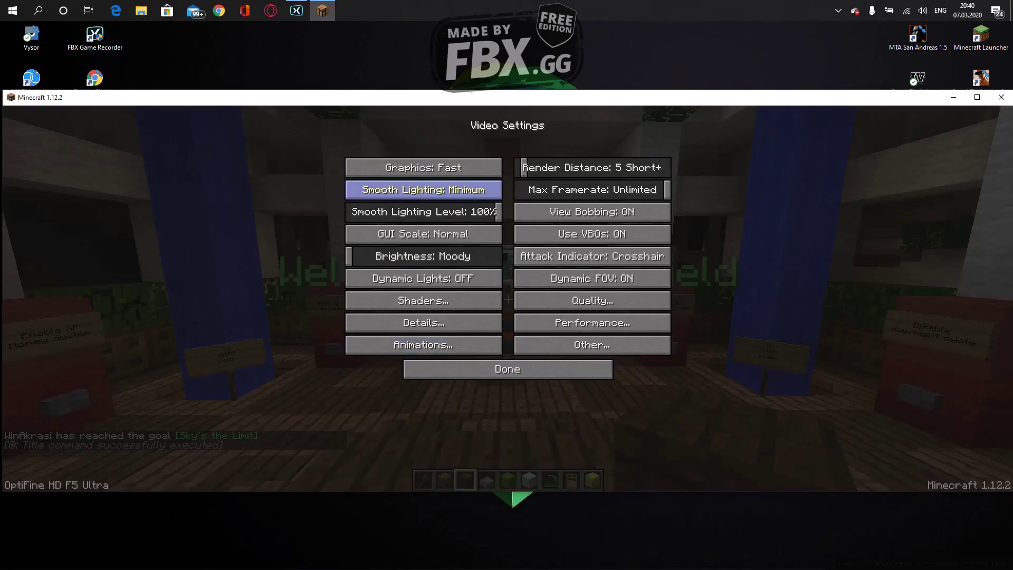
pyautogui.press('Escape')
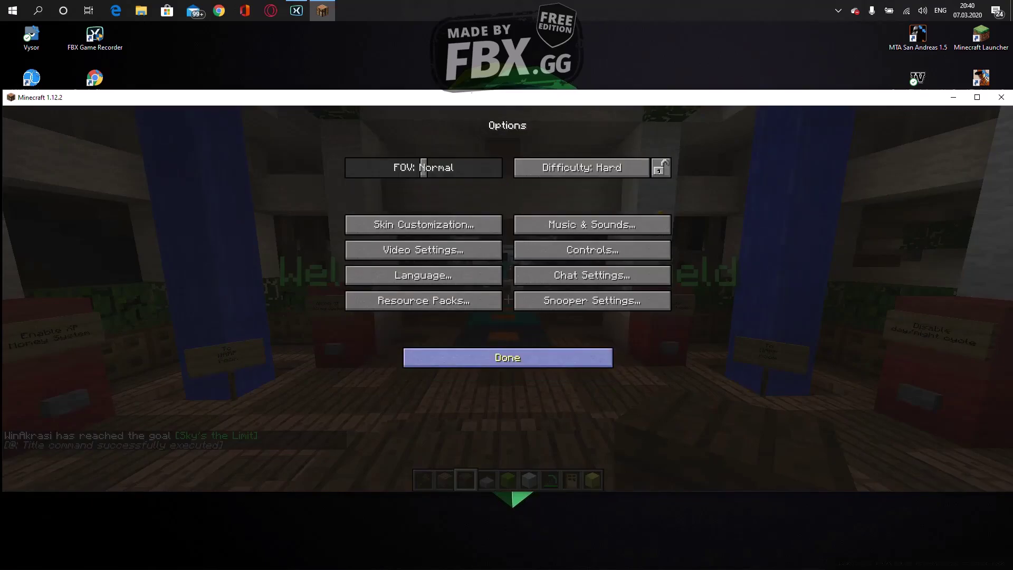
pyautogui.press('Escape')
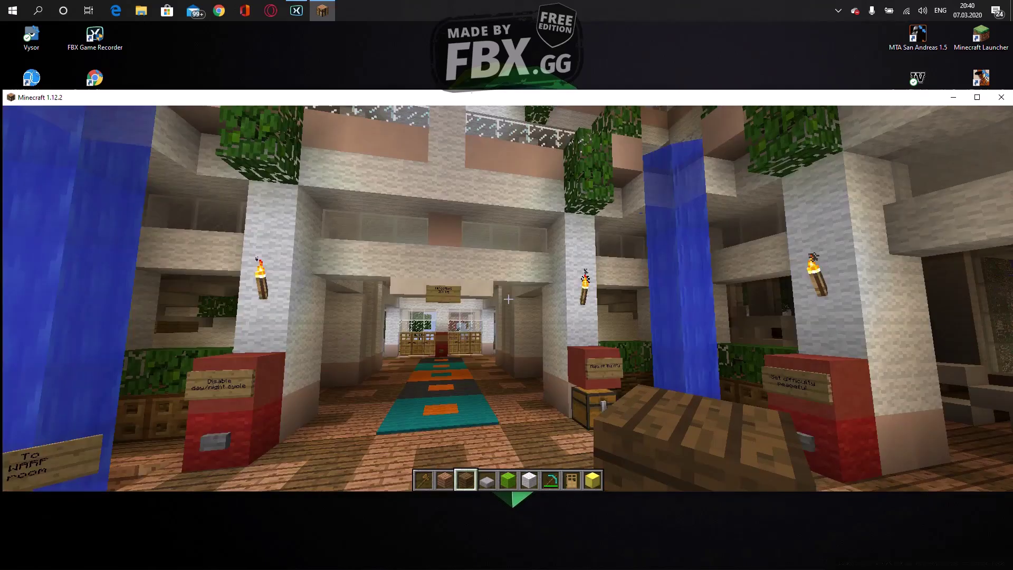
# - Look around the spawn lobby and its ceiling with the debug information shown, and hide the debug overlay
pyautogui.press('F3')
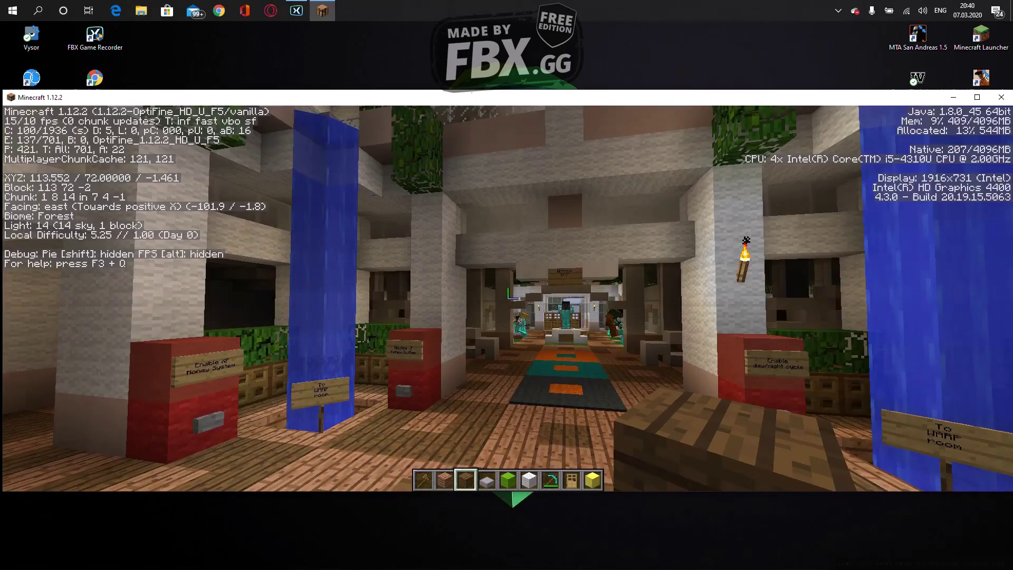
pyautogui.press('F3')
pyautogui.moveTo(508, 299)
pyautogui.press('F3')
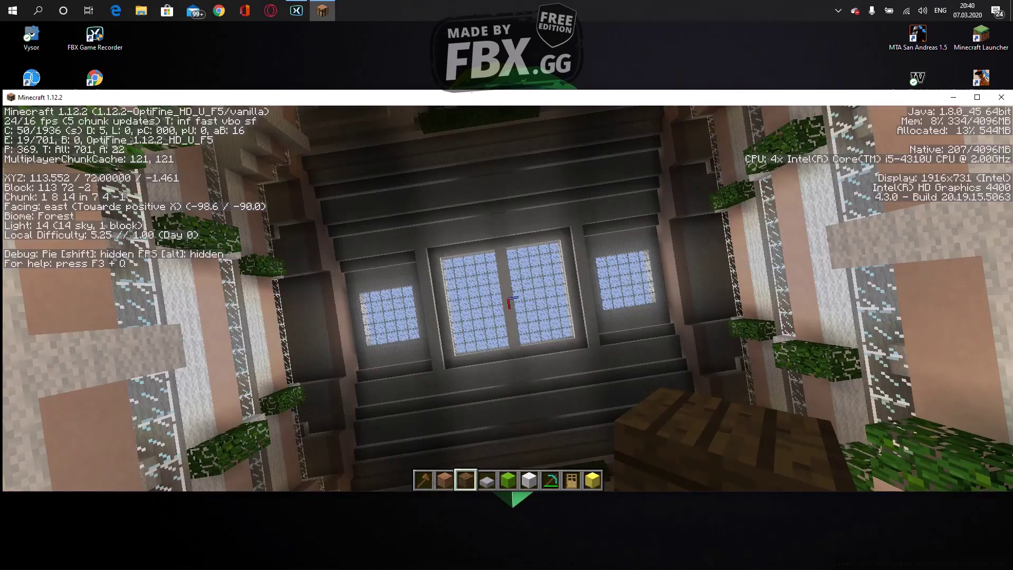
pyautogui.press('s')
pyautogui.press('F3')
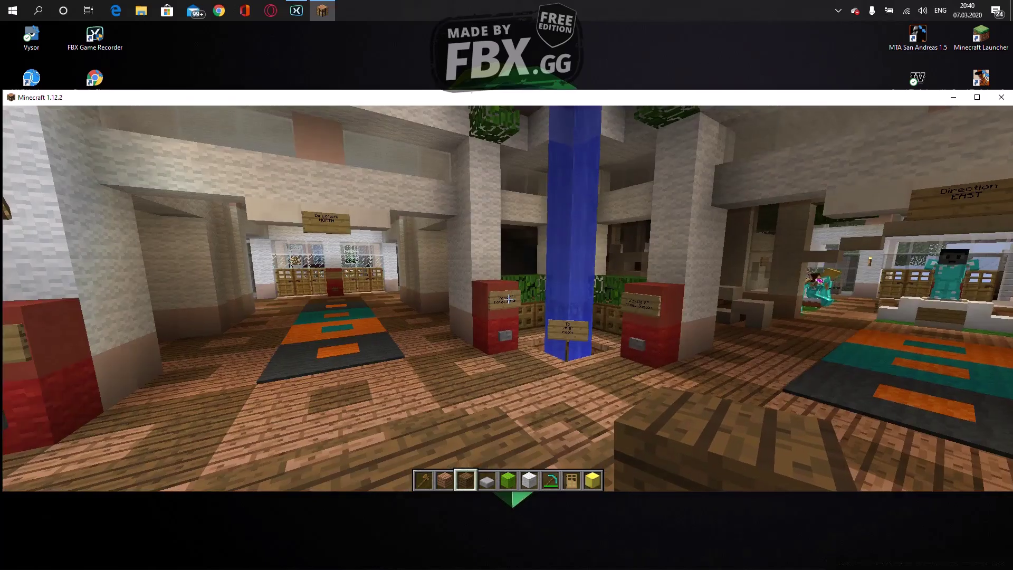
# - Add the compatible Greenfield Texturepack to the selected resource packs, apply it and return to the world
pyautogui.press('Escape')
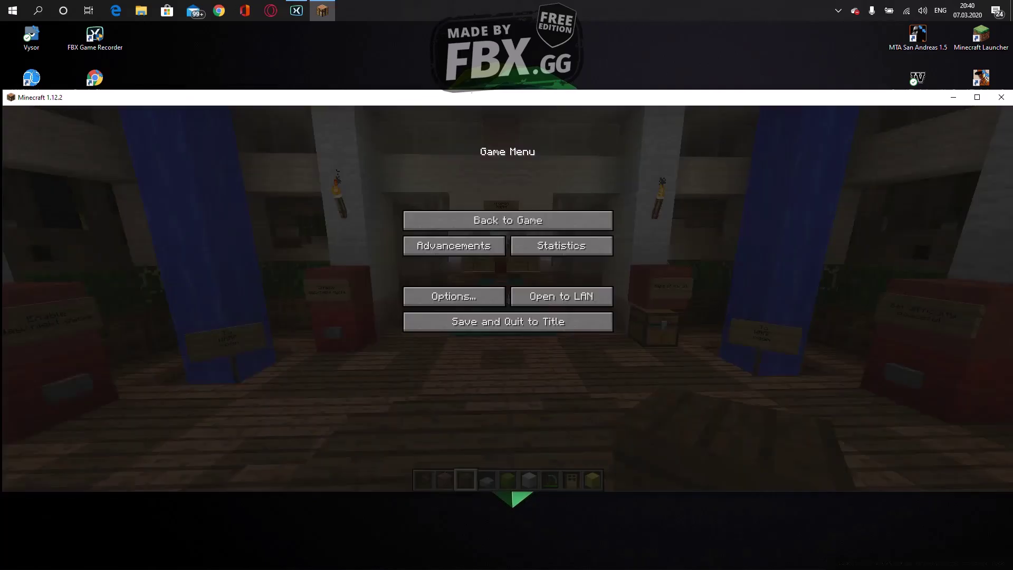
pyautogui.click(451, 295)
pyautogui.click(451, 298)
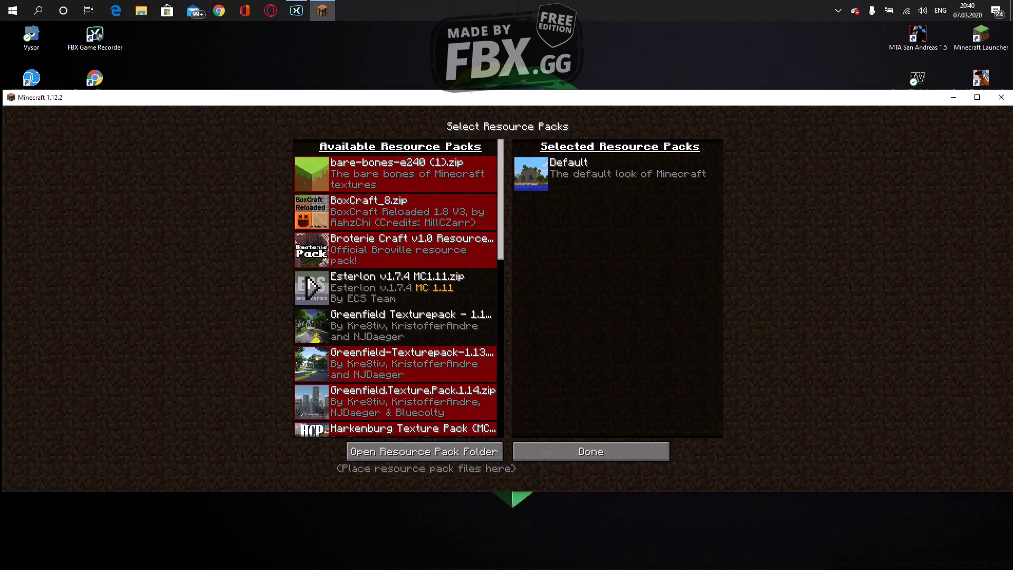
pyautogui.scroll(-3, 396, 211)
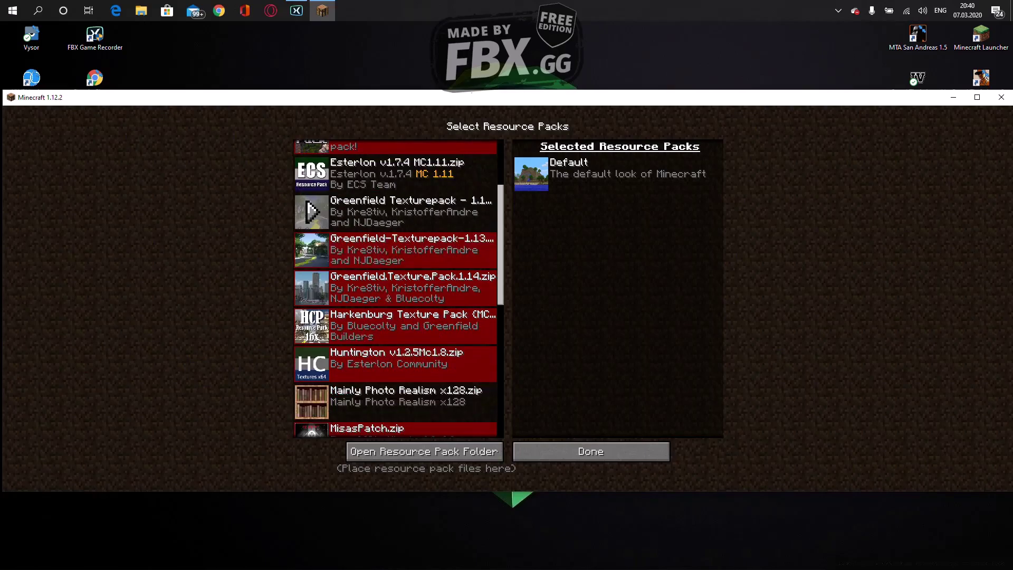
pyautogui.click(313, 211)
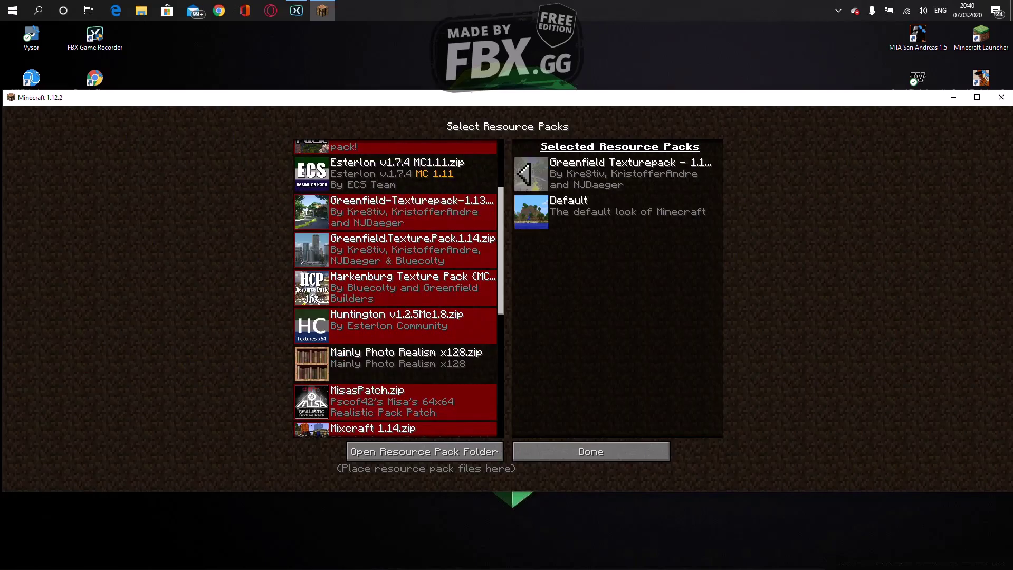
pyautogui.scroll(-5, 311, 274)
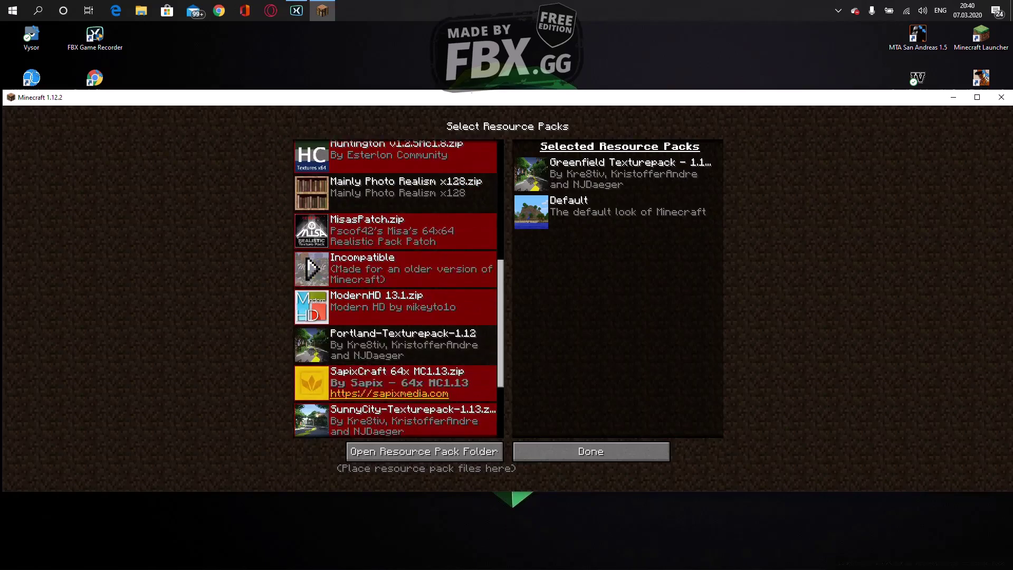
pyautogui.scroll(-3, 311, 269)
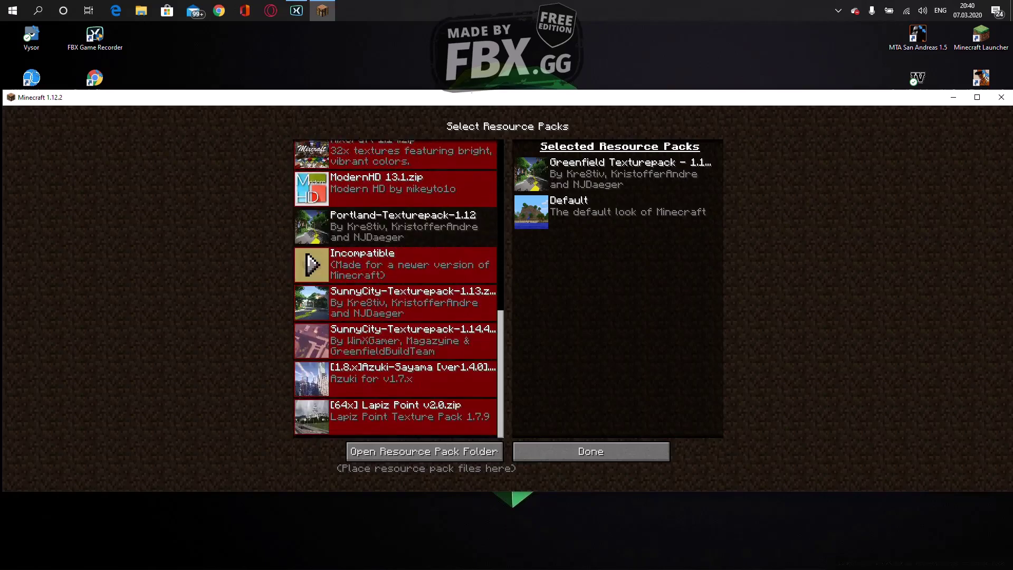
pyautogui.scroll(3, 316, 295)
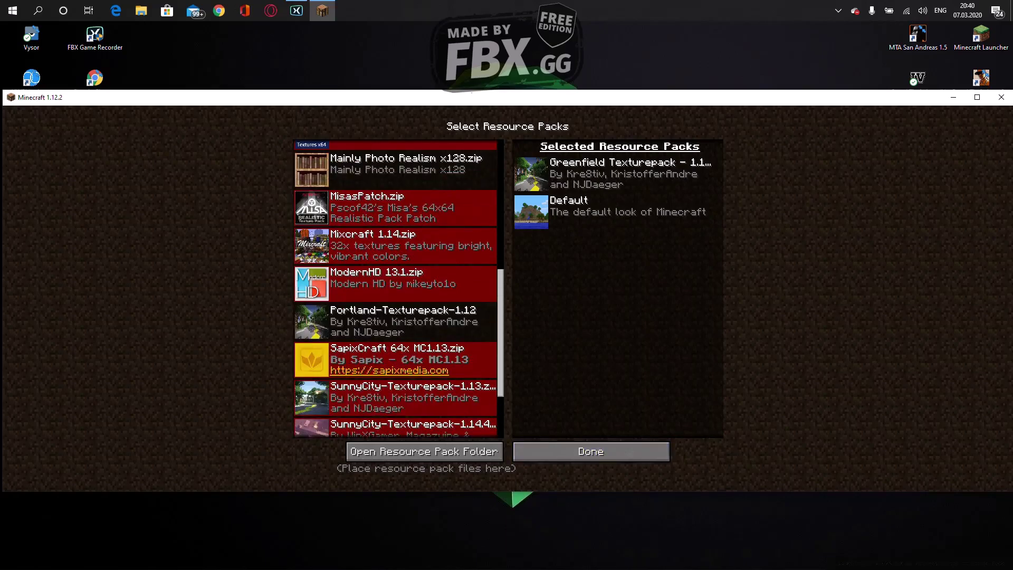
pyautogui.scroll(8, 396, 290)
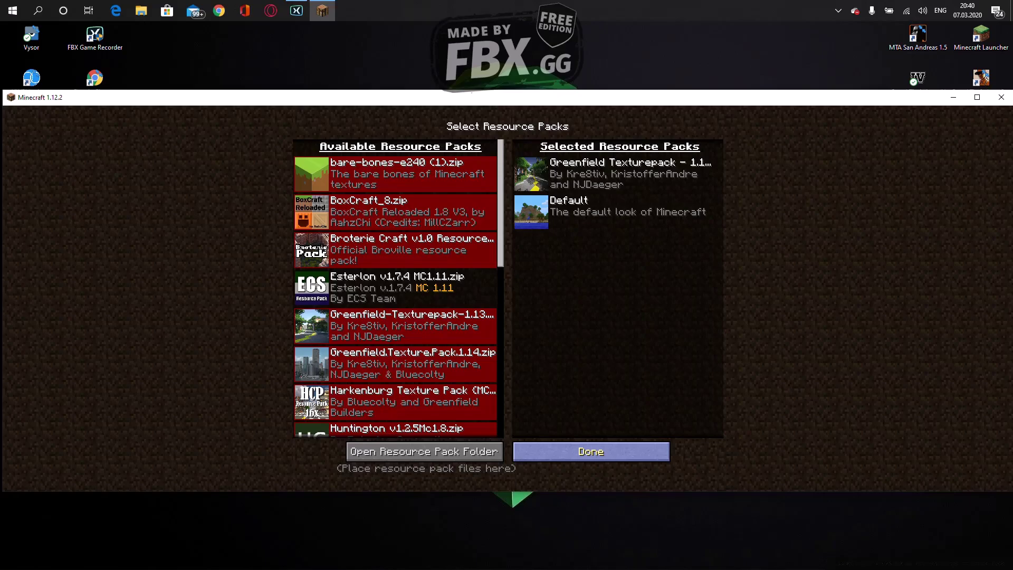
pyautogui.click(591, 451)
pyautogui.press('Escape')
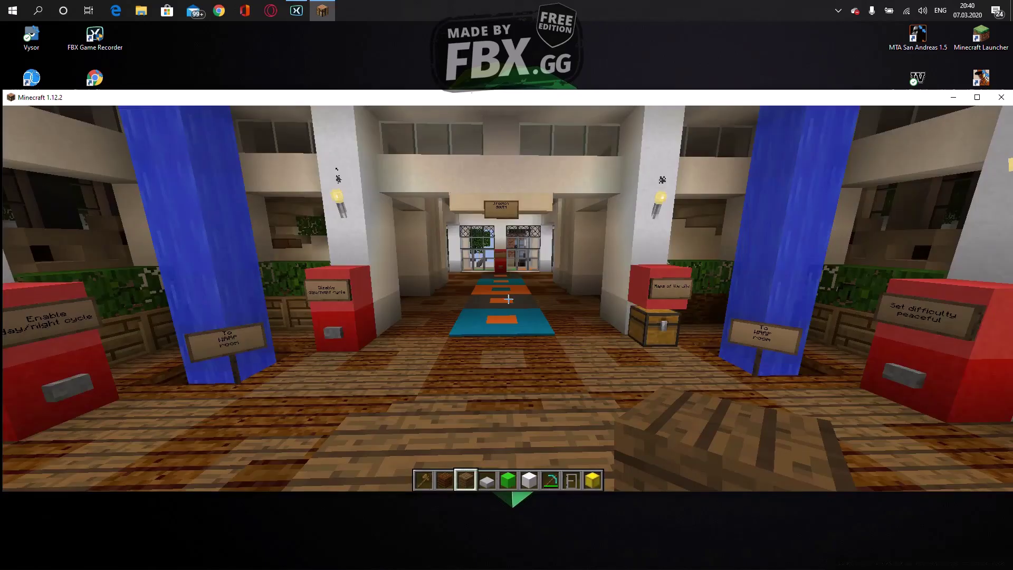
# - Check the creative inventory's building blocks and the player's own survival inventory, then close it
pyautogui.scroll(-5, 508, 299)
pyautogui.press('e')
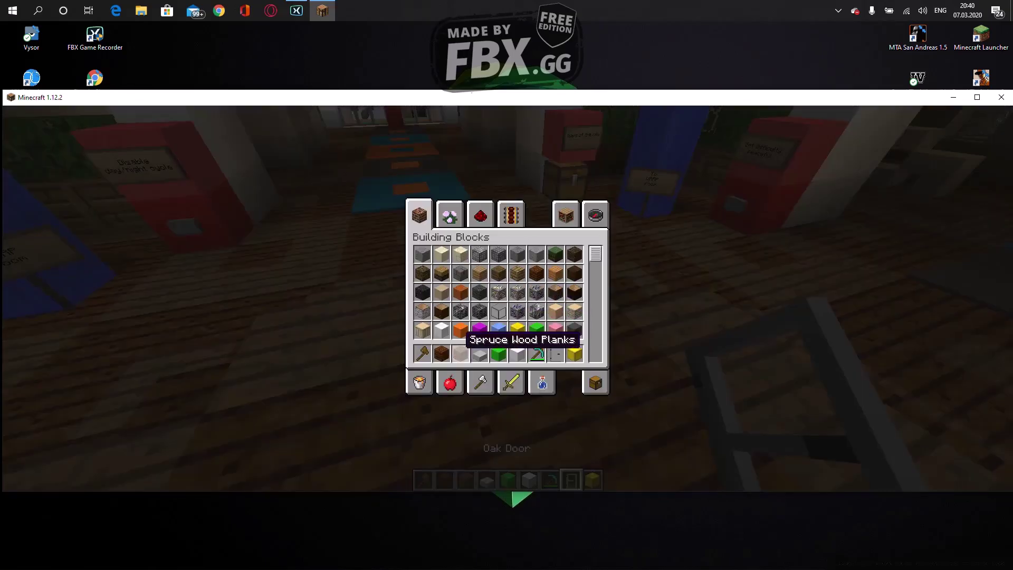
pyautogui.scroll(-3, 530, 337)
pyautogui.click(595, 383)
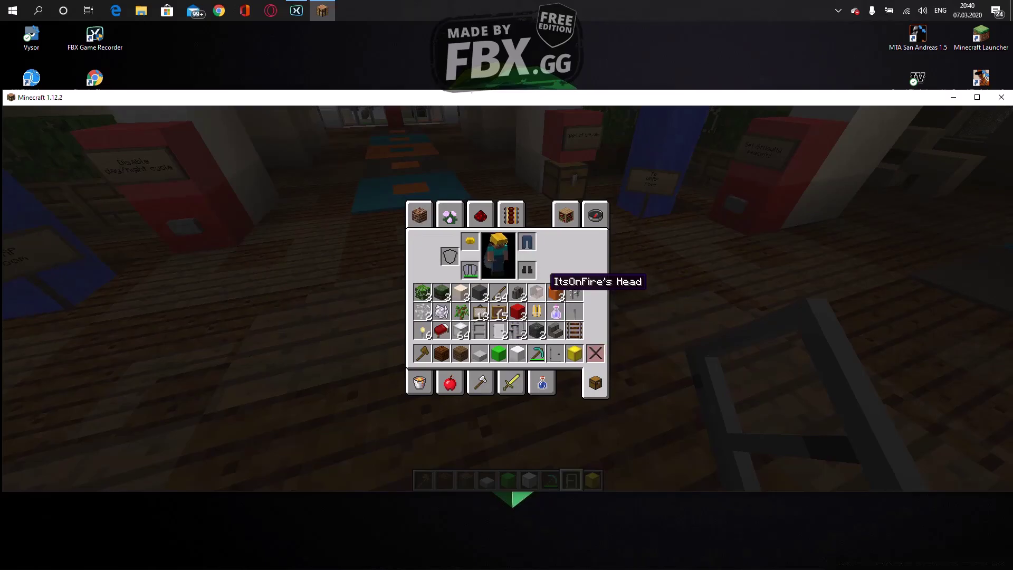
pyautogui.press('e')
# - Walk through the lobby to the south entrance with White Wool in hand and read the texture pack sign
pyautogui.press('w')
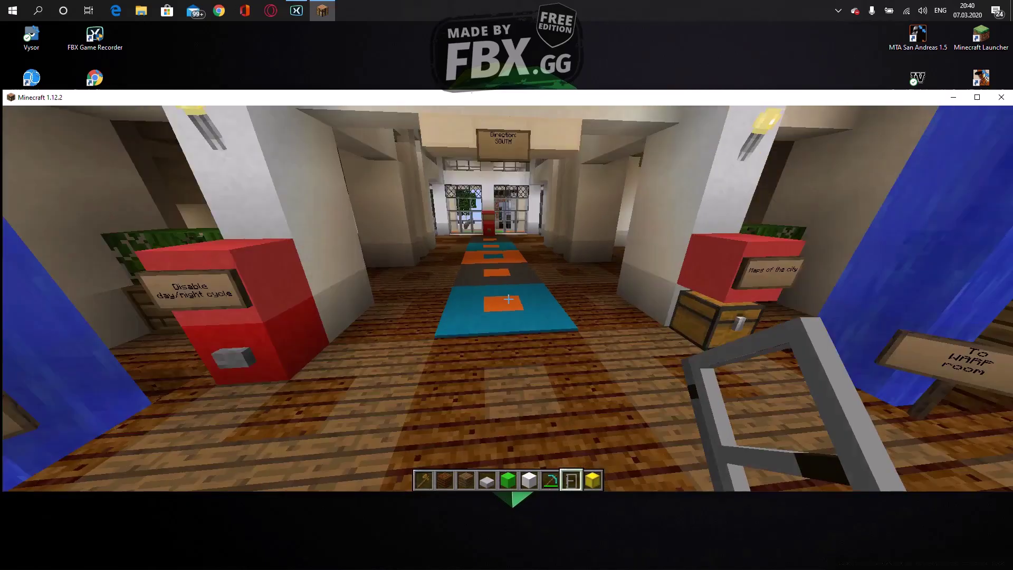
pyautogui.scroll(-3, 509, 299)
pyautogui.press('w')
pyautogui.scroll(-2, 509, 300)
pyautogui.scroll(-2, 509, 299)
pyautogui.press('s')
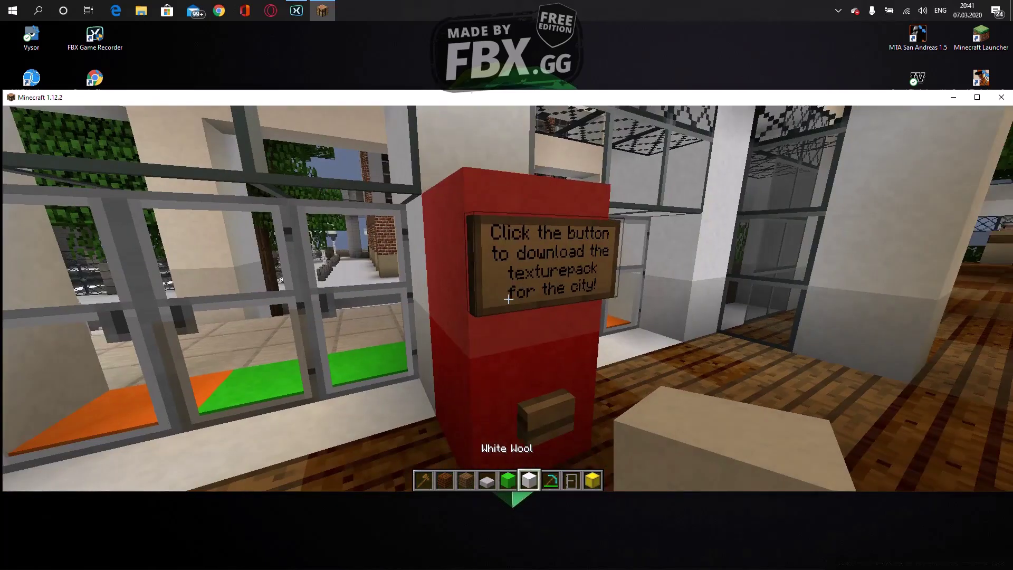
# - Leave the lobby through the glass entrance doors beside the texture pack sign
pyautogui.press('w')
pyautogui.press('s')
pyautogui.press('w')
pyautogui.press('w')
pyautogui.rightClick(508, 299)
pyautogui.rightClick(509, 299)
pyautogui.press('w')
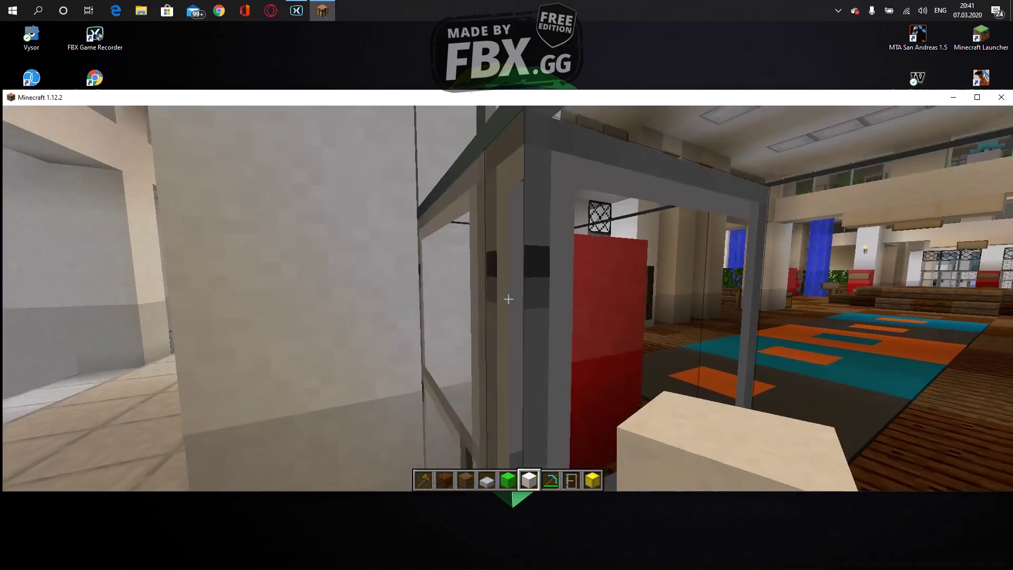
pyautogui.rightClick(509, 299)
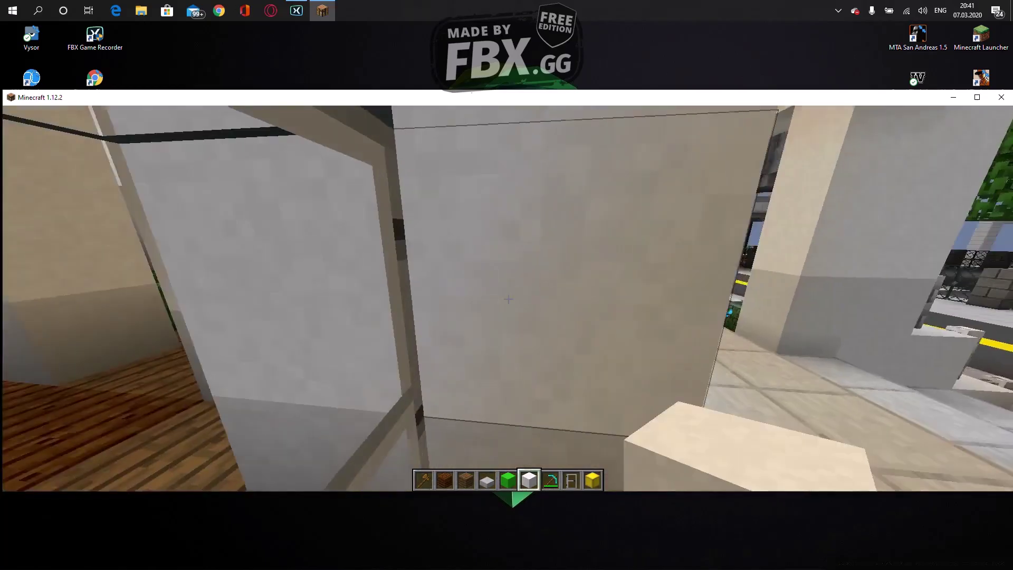
pyautogui.press('w')
# - Lower the computer's sound volume to 32
pyautogui.press('XF86AudioLowerVolume')
pyautogui.press('XF86AudioLowerVolume')
pyautogui.press('XF86AudioLowerVolume')
pyautogui.press('XF86AudioLowerVolume')
pyautogui.press('XF86AudioLowerVolume')
pyautogui.press('XF86AudioLowerVolume')
pyautogui.press('XF86AudioLowerVolume')
pyautogui.press('XF86AudioLowerVolume')
pyautogui.press('XF86AudioLowerVolume')
pyautogui.press('XF86AudioLowerVolume')
pyautogui.press('XF86AudioLowerVolume')
pyautogui.press('XF86AudioLowerVolume')
pyautogui.press('XF86AudioLowerVolume')
pyautogui.press('XF86AudioLowerVolume')
pyautogui.press('XF86AudioLowerVolume')
pyautogui.press('XF86AudioLowerVolume')
pyautogui.press('XF86AudioLowerVolume')
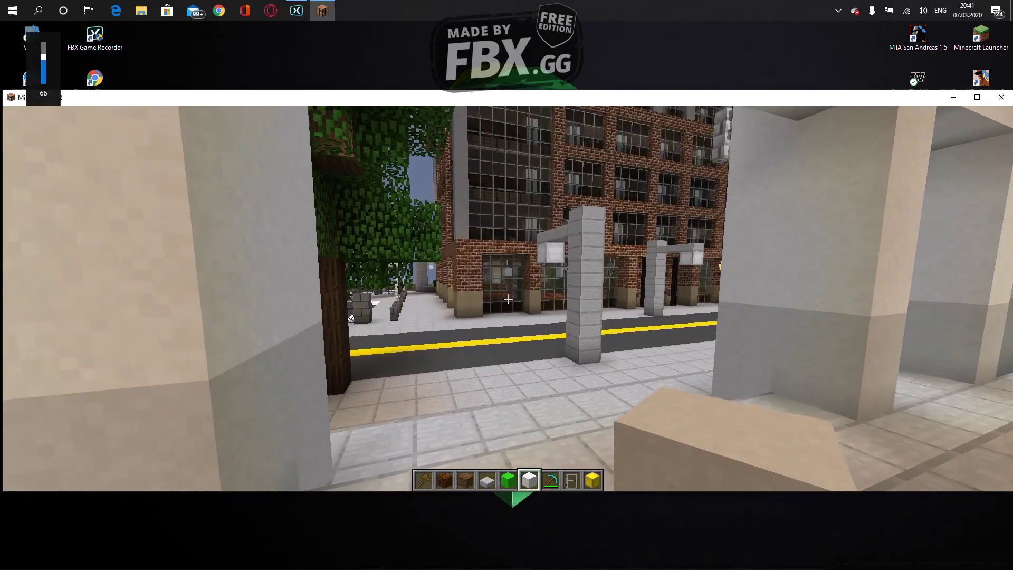
# - Walk from the building's entrance out onto the street beside the brick building
pyautogui.press('w')
pyautogui.press('w')
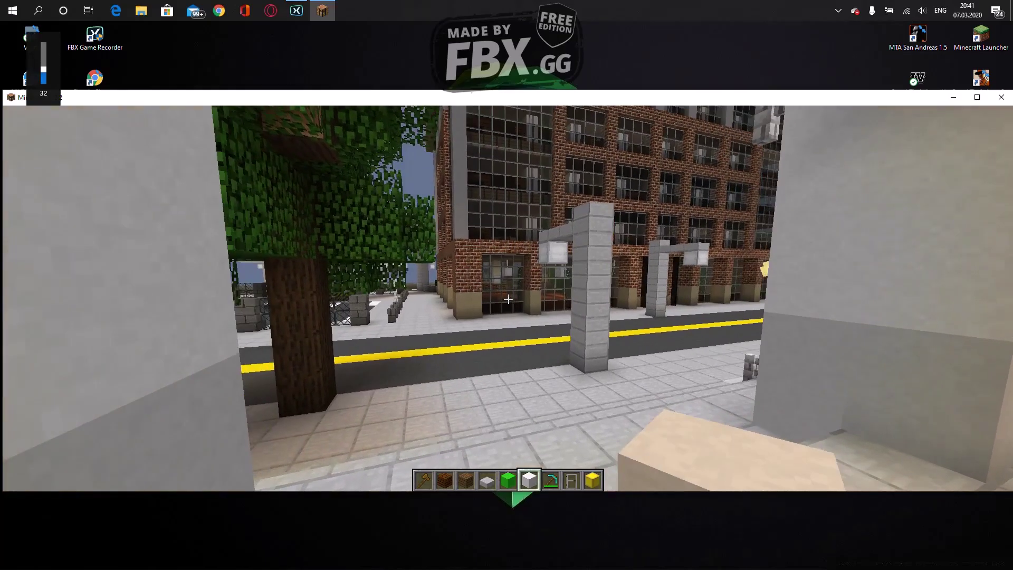
pyautogui.press('w')
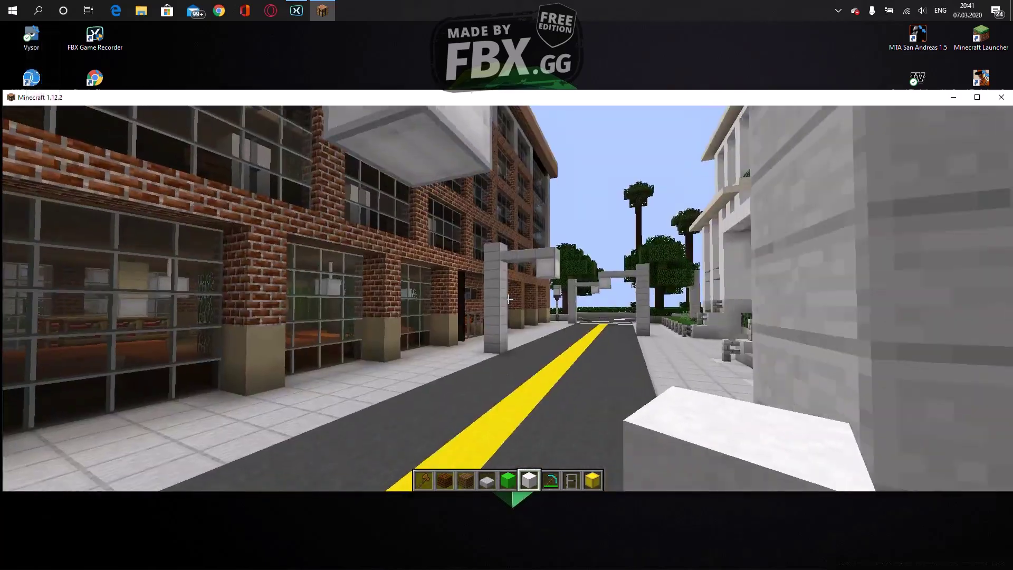
# - Fly up from the street past the elevated highway and over the stepped roof of the large white building with flags
pyautogui.press('w')
pyautogui.press('space')
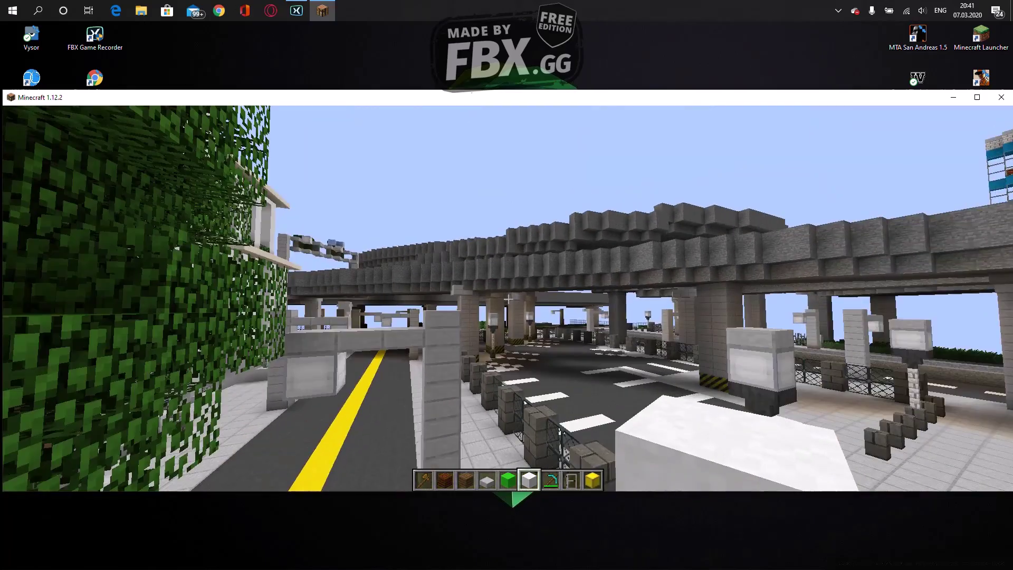
pyautogui.press('space')
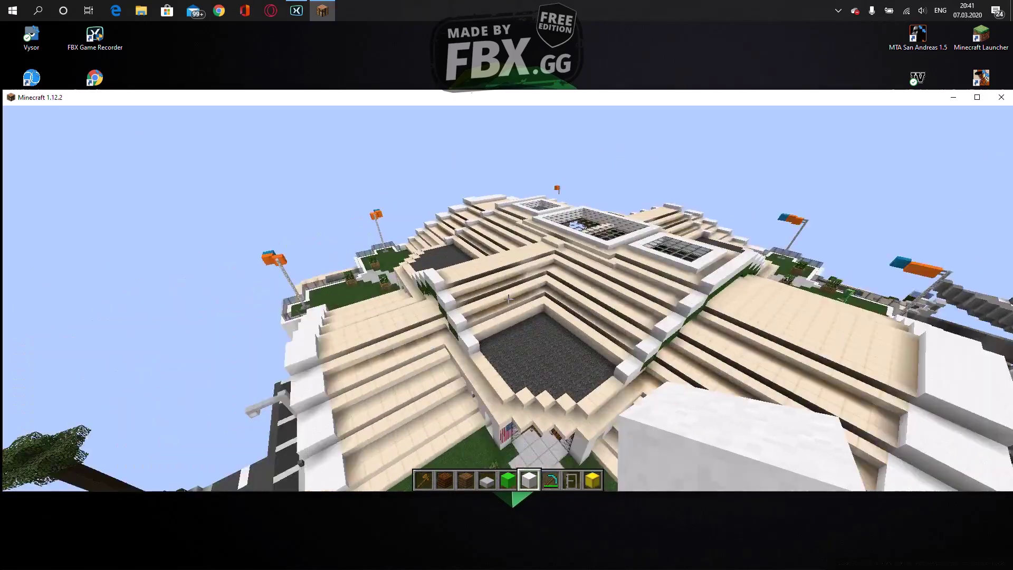
pyautogui.press('w')
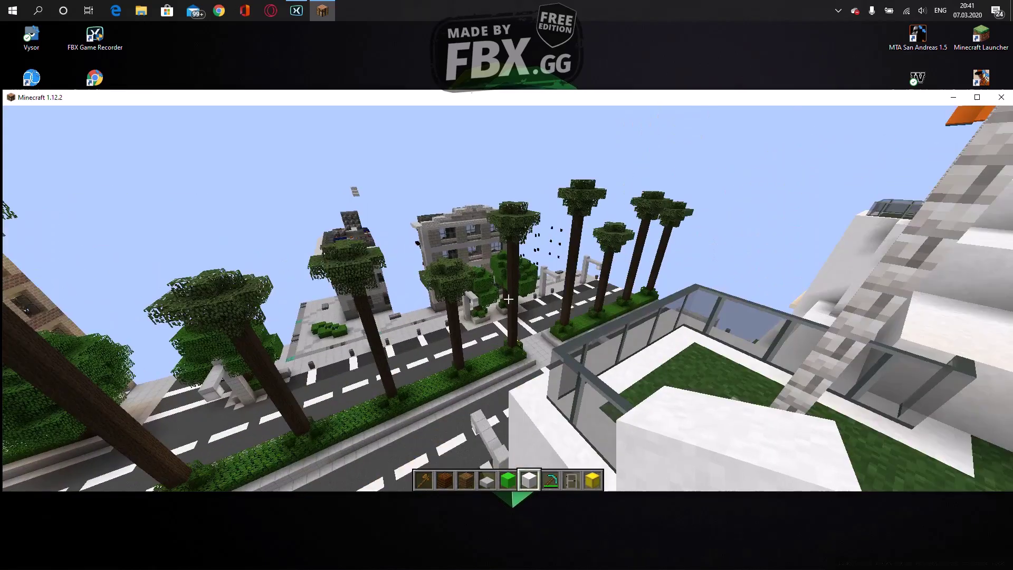
# - Descend from the roof terrace to the palm-lined avenue and follow it toward the corner by the brick building
pyautogui.press('w')
pyautogui.press('shift')
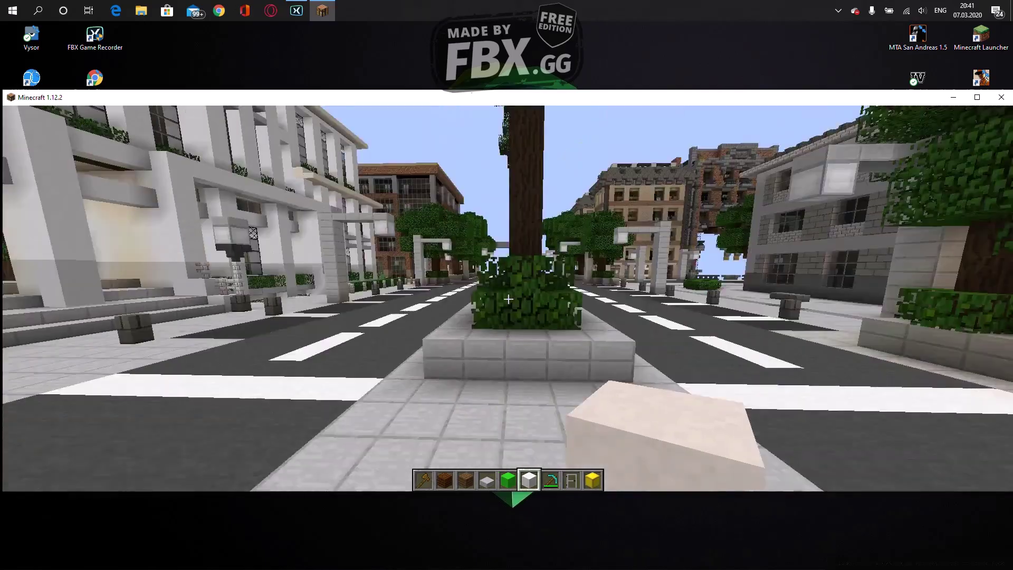
pyautogui.press('w')
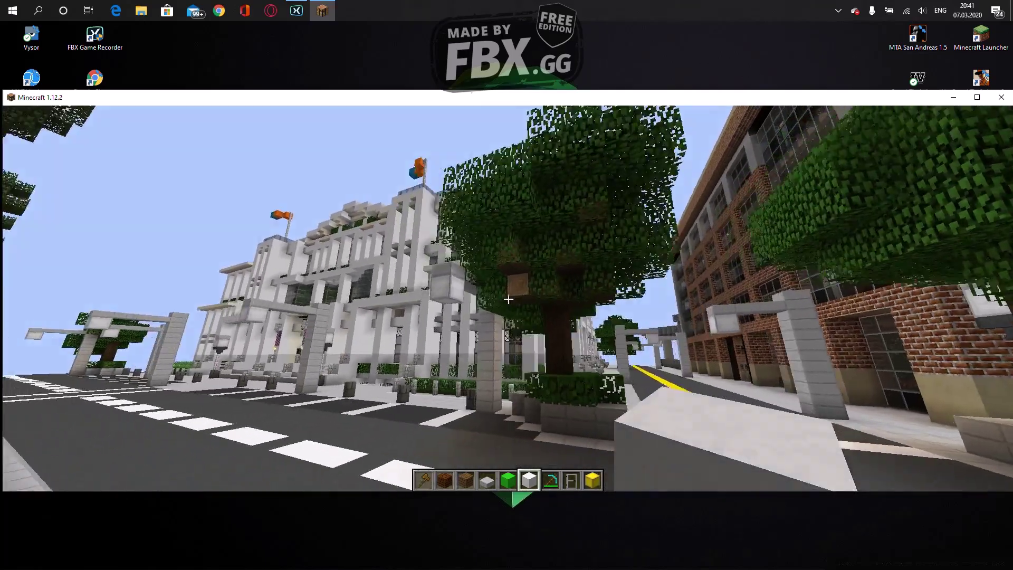
# - Move along the avenue past the white building's flagged entrance and look up at its facade and rooftop flags
pyautogui.press('w')
pyautogui.press('a')
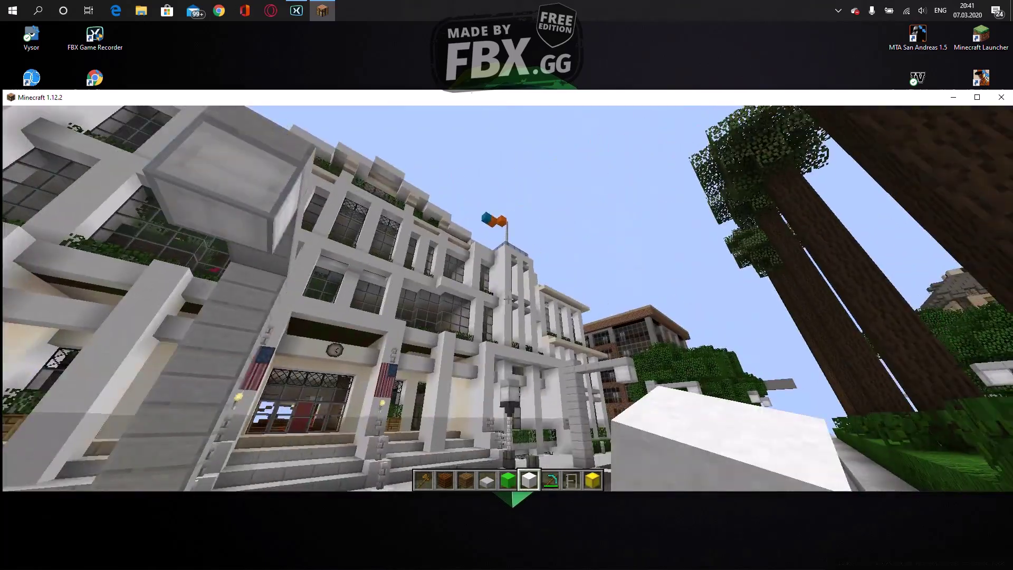
pyautogui.press('a')
pyautogui.press('s')
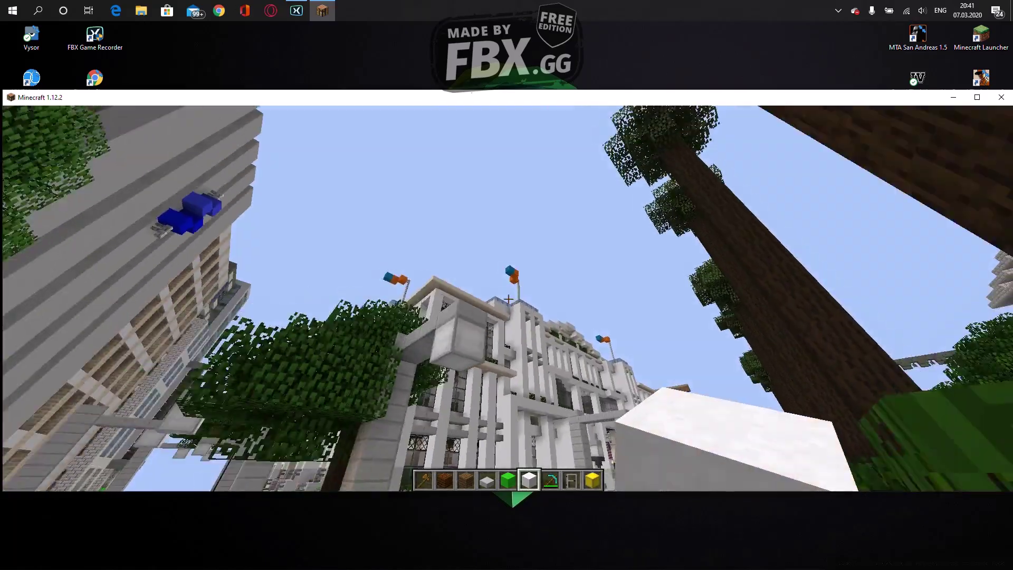